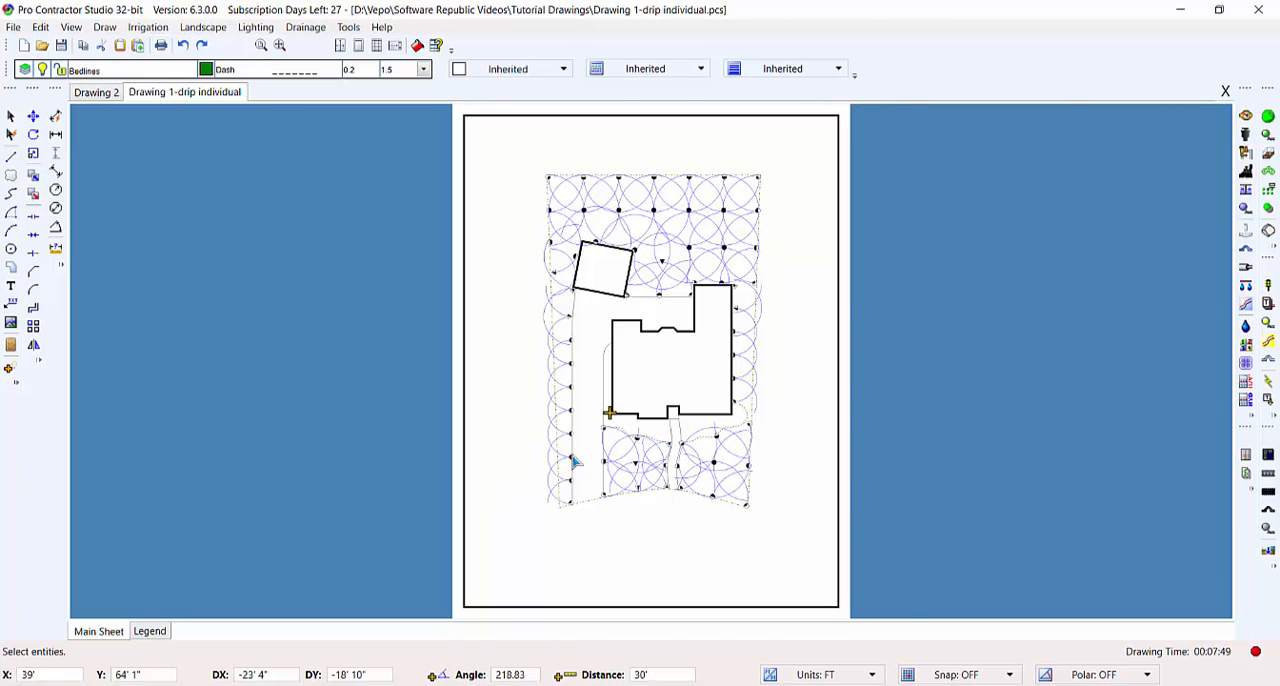
- Start the Drip Tubing tool for the planting bed in front of the house, beside the entry walk
{"action": "scroll", "coordinate": [571, 457], "scroll_direction": "up", "scroll_amount": 5}
{"action": "scroll", "coordinate": [793, 376], "scroll_direction": "up", "scroll_amount": 2}
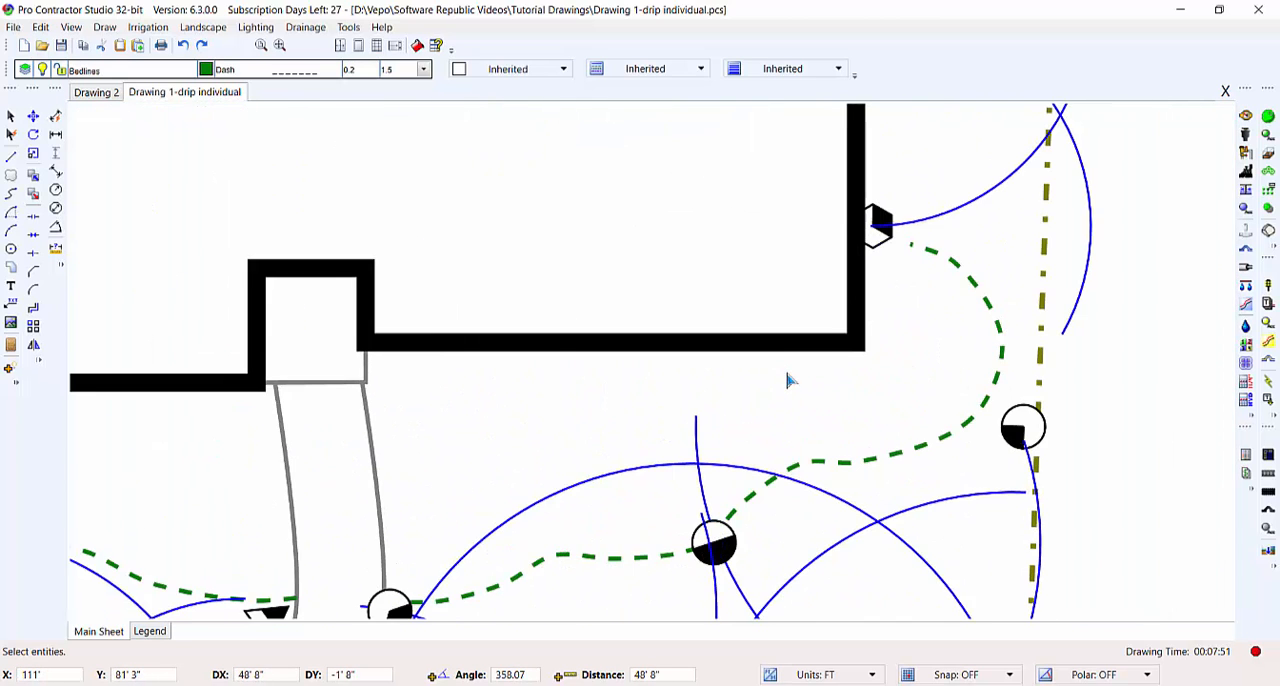
{"action": "mouse_move", "coordinate": [801, 403]}
{"action": "middle_mouse_down"}
{"action": "mouse_move", "coordinate": [805, 376]}
{"action": "mouse_move", "coordinate": [788, 358]}
{"action": "middle_mouse_up"}
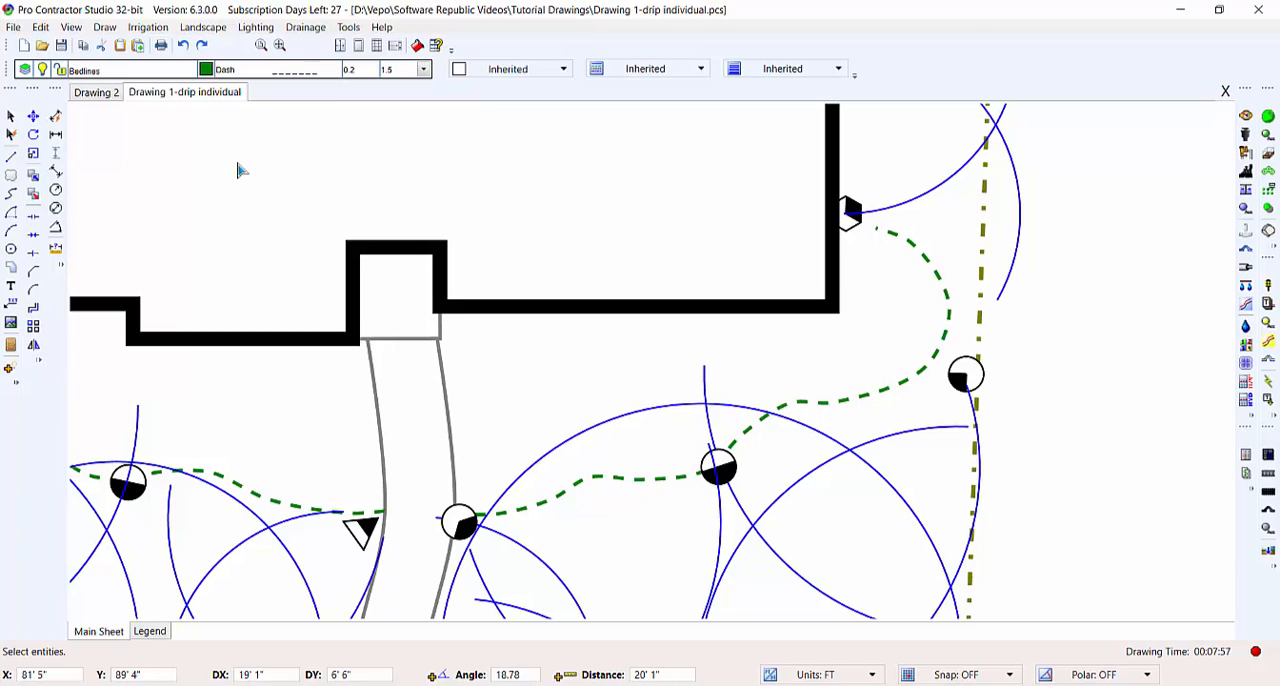
{"action": "left_click", "coordinate": [150, 28]}
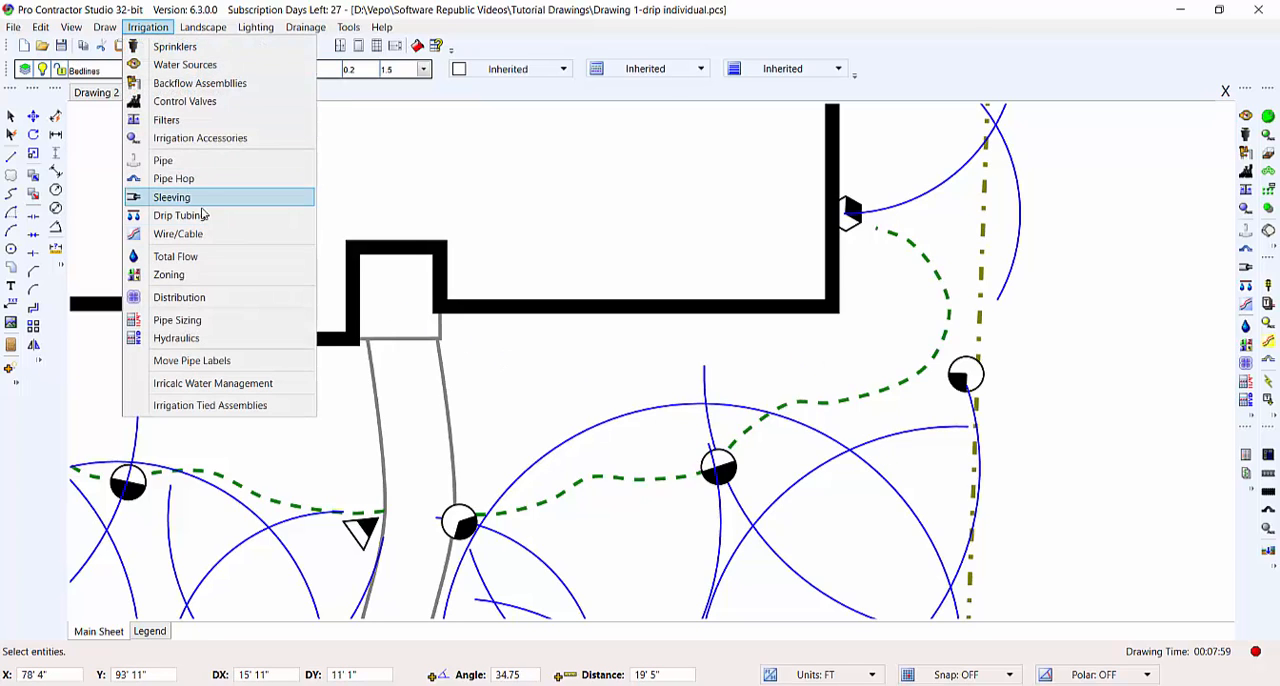
{"action": "left_click", "coordinate": [330, 216]}
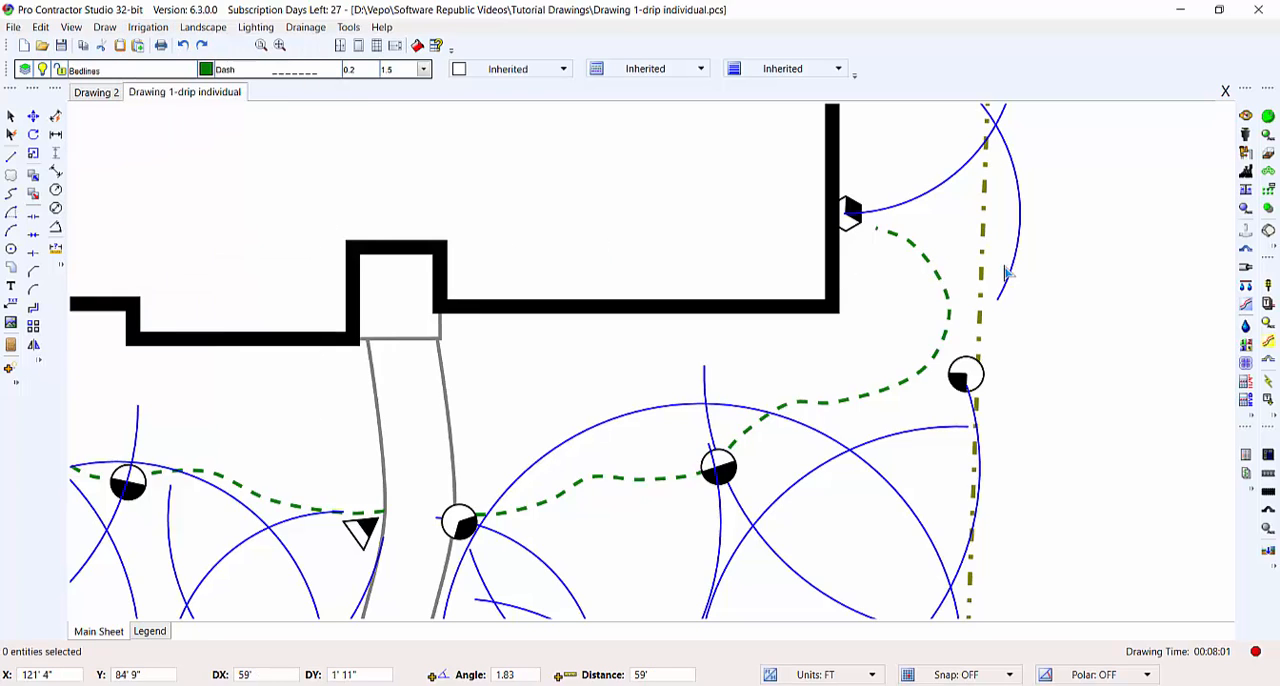
{"action": "left_click", "coordinate": [1246, 288]}
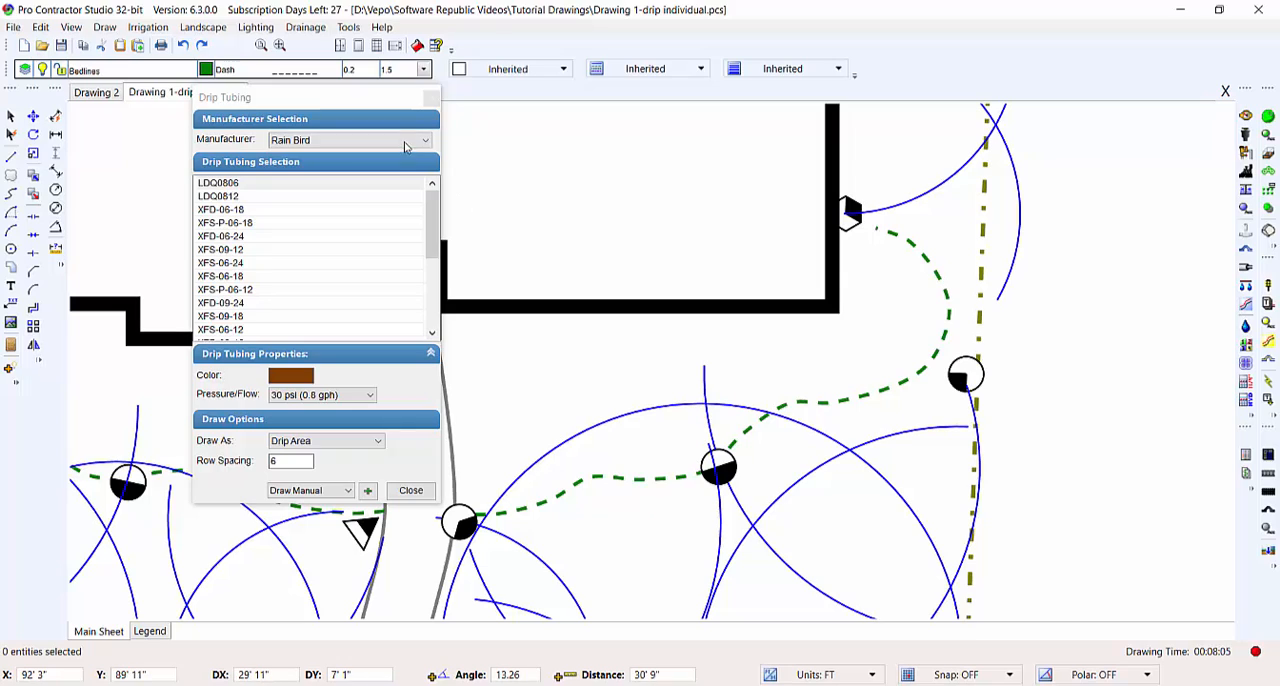
- Look through the drip tubing models offered by Hunter and KISSS
{"action": "left_click", "coordinate": [405, 142]}
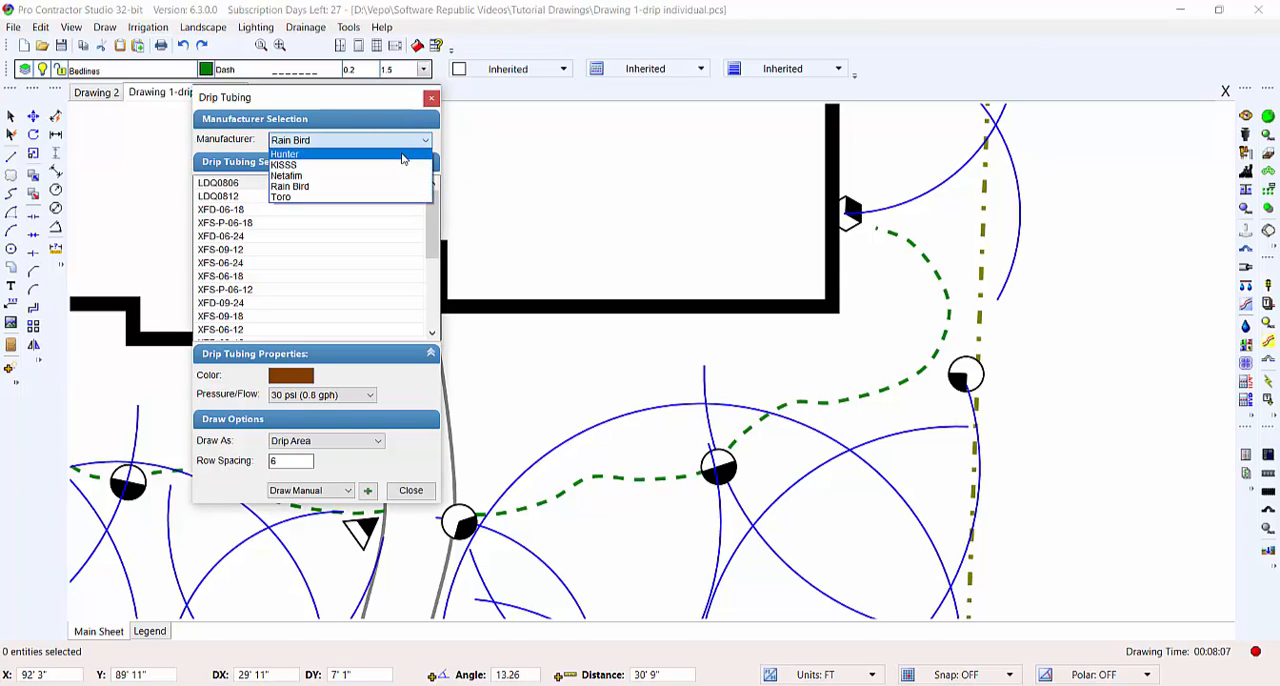
{"action": "left_click", "coordinate": [402, 155]}
{"action": "left_click", "coordinate": [401, 148]}
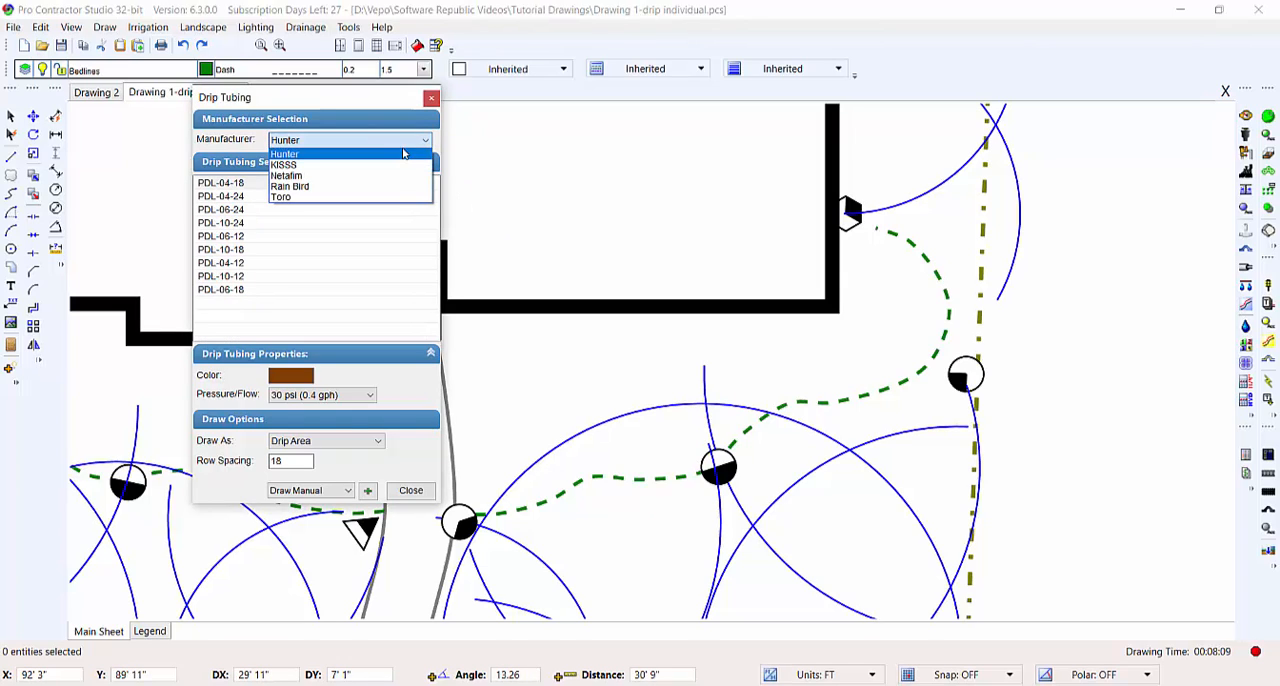
{"action": "left_click", "coordinate": [403, 165]}
{"action": "left_click", "coordinate": [398, 143]}
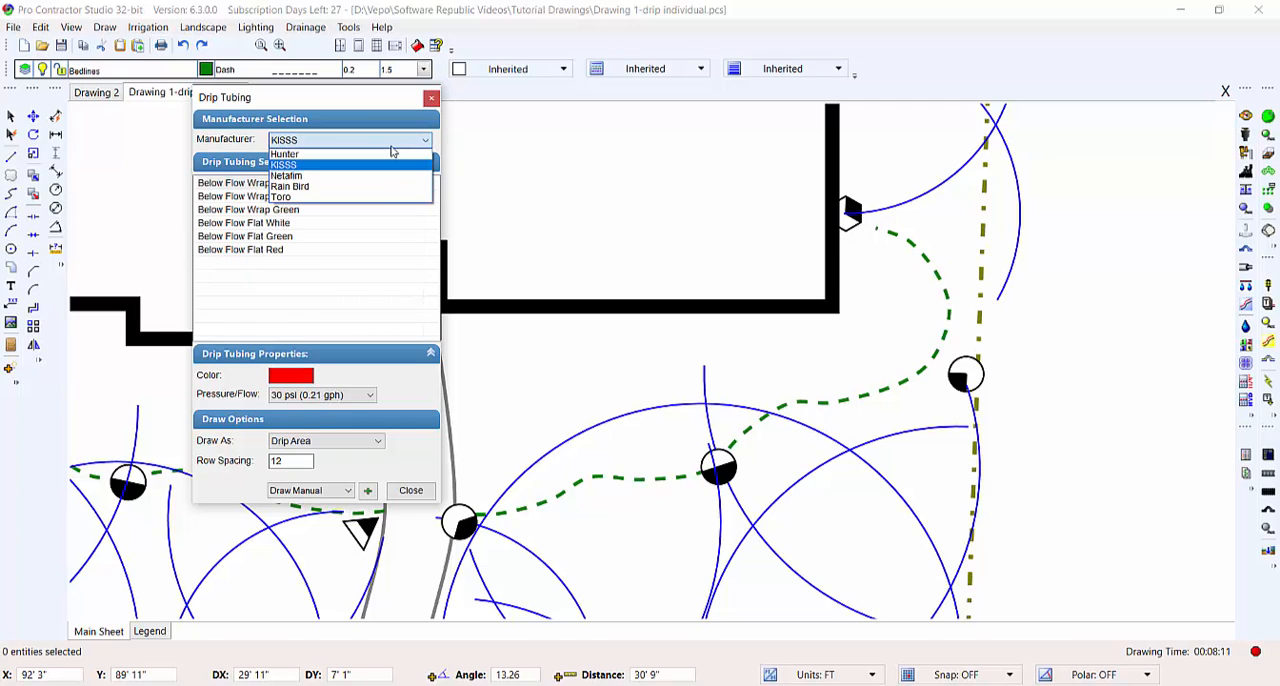
- Choose Rain Bird as the manufacturer and select the XFD-09-18 drip tubing
{"action": "left_click", "coordinate": [384, 186]}
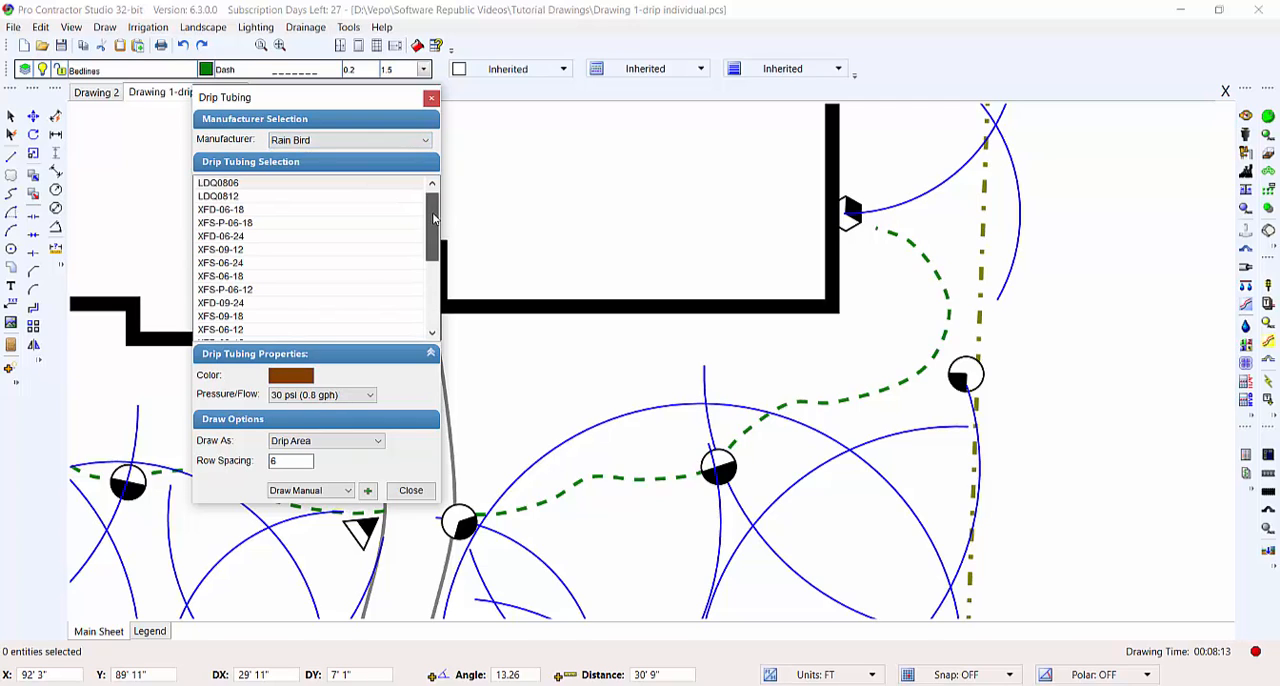
{"action": "left_click_drag", "start_coordinate": [433, 218], "coordinate": [427, 262]}
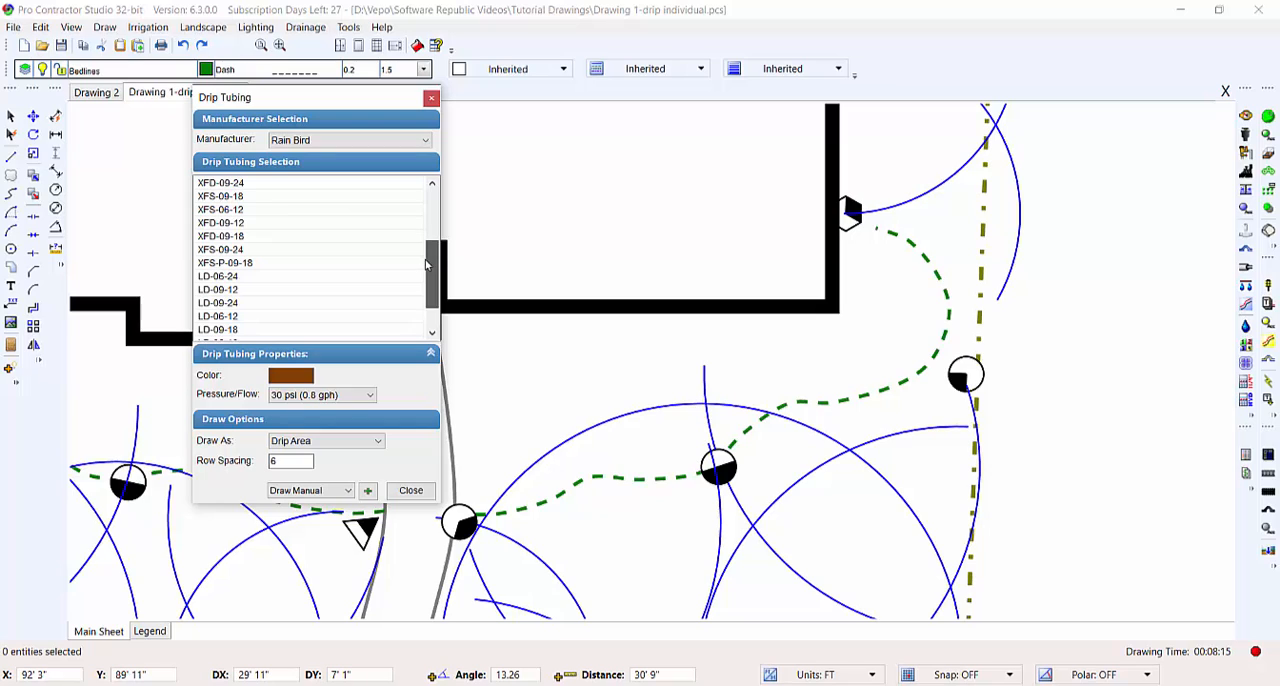
{"action": "left_click", "coordinate": [230, 237]}
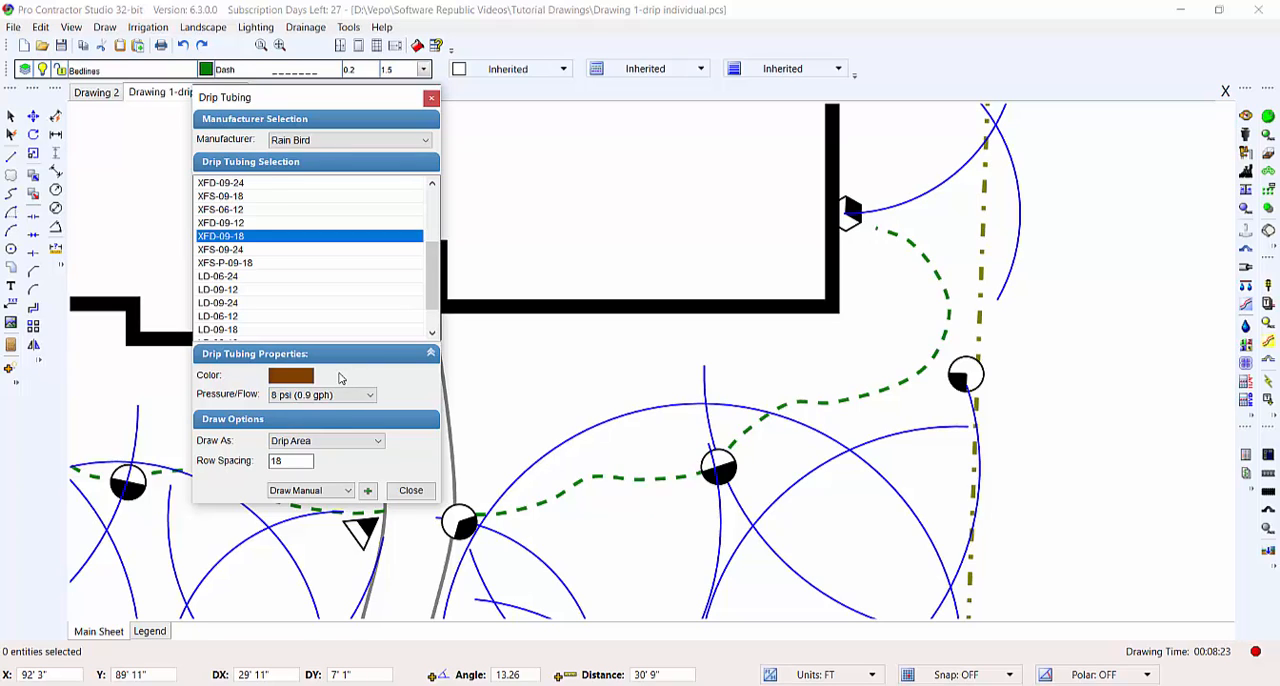
- Try blue, purple, yellow, magenta and green shades for the tubing color, darkening the green
{"action": "left_click", "coordinate": [291, 376]}
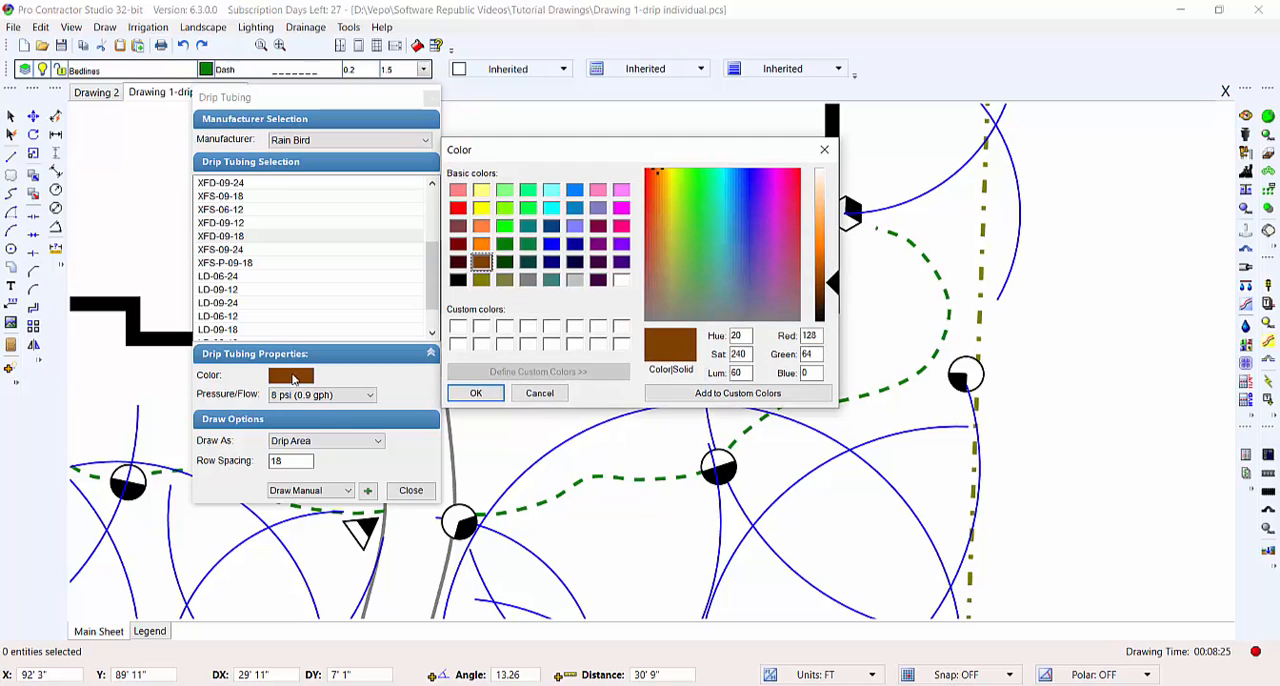
{"action": "left_click", "coordinate": [553, 244]}
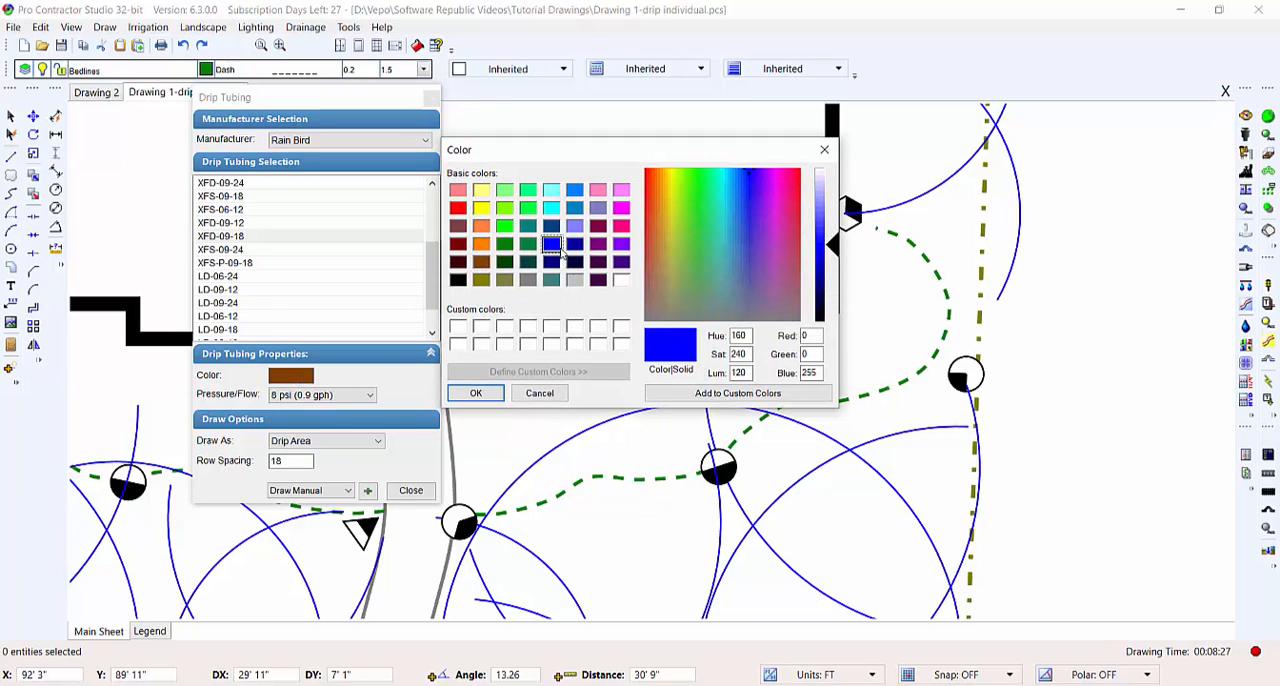
{"action": "left_click", "coordinate": [599, 245]}
{"action": "left_click", "coordinate": [482, 208]}
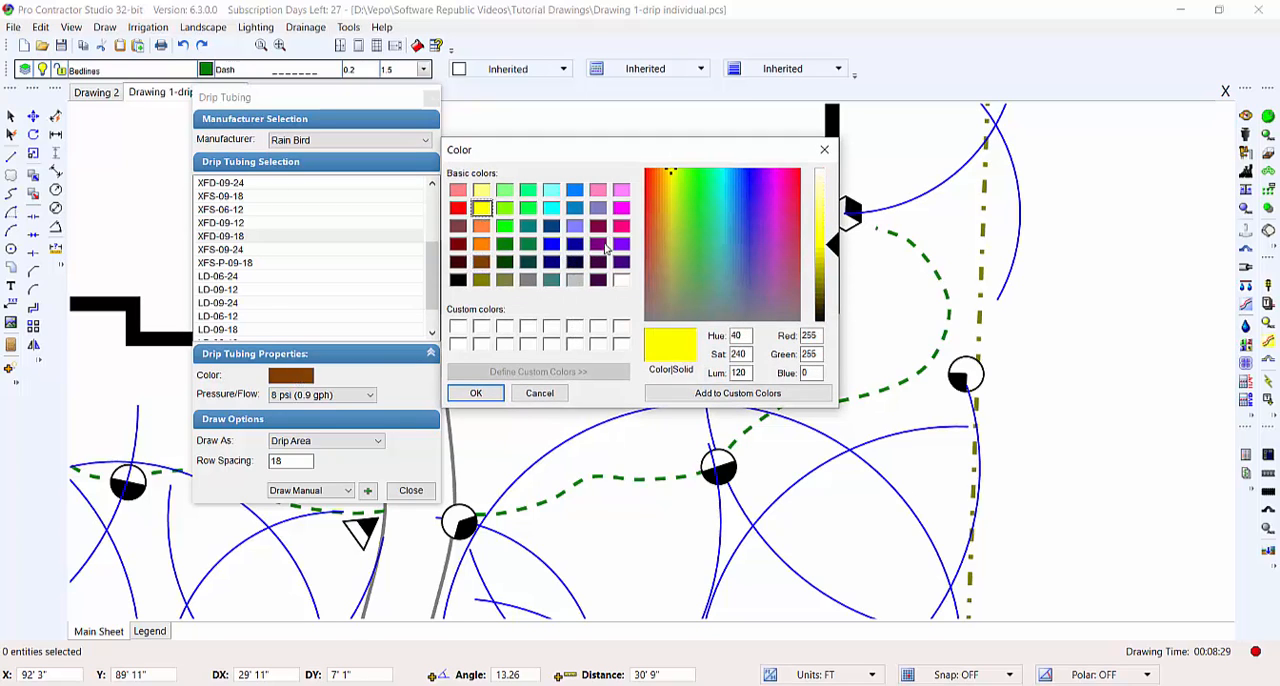
{"action": "left_click", "coordinate": [777, 187]}
{"action": "left_click", "coordinate": [775, 257]}
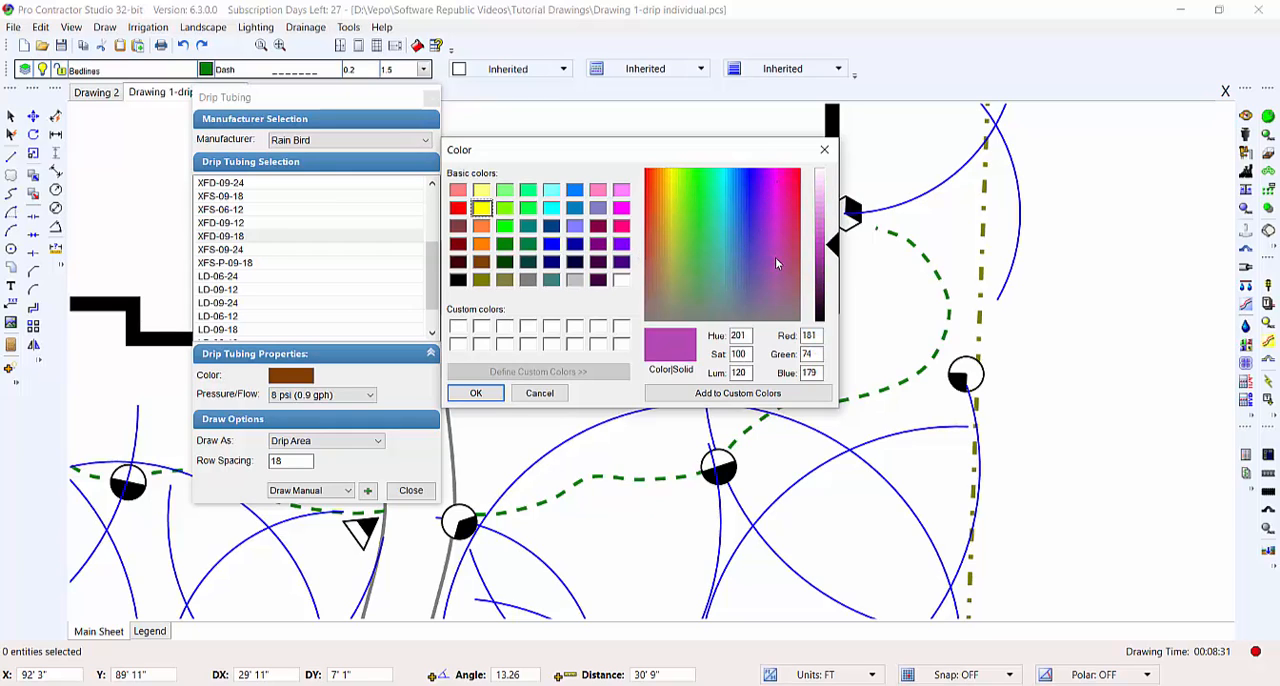
{"action": "left_click", "coordinate": [701, 237]}
{"action": "left_click_drag", "start_coordinate": [820, 248], "coordinate": [834, 272]}
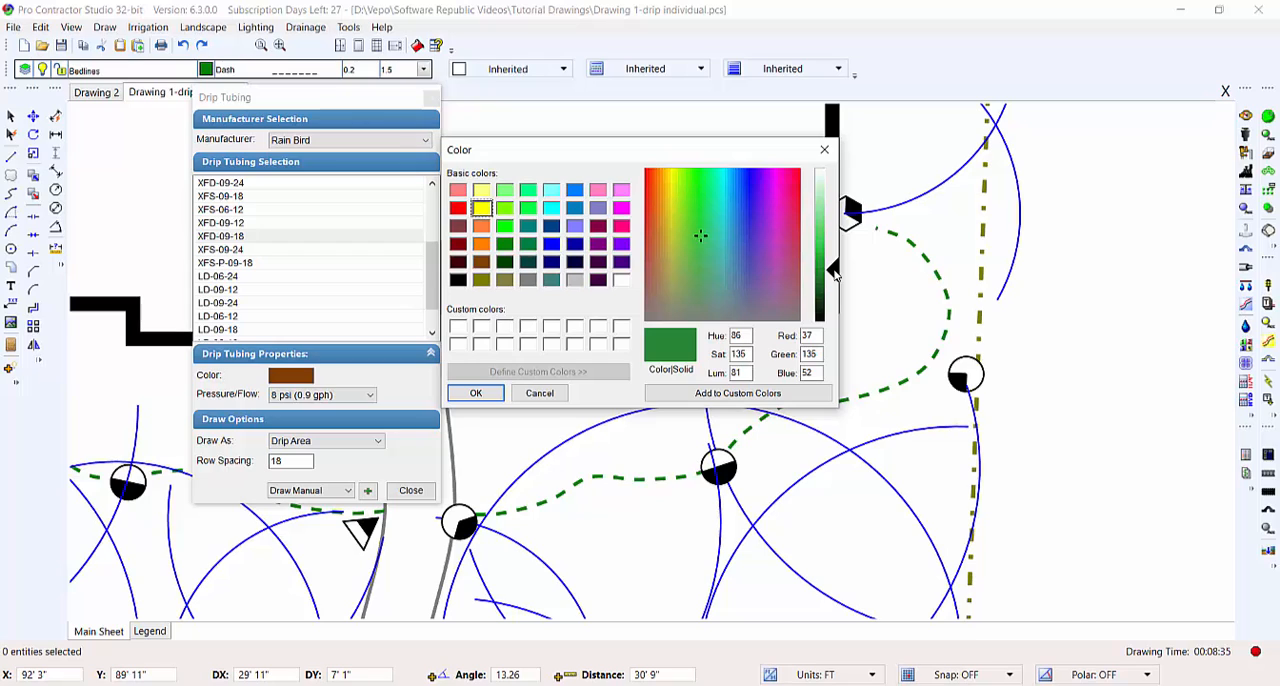
- Try a custom tubing color of red 125, green 125 and blue 125, and return to the basic brown
{"action": "double_click", "coordinate": [806, 335]}
{"action": "type", "text": "125"}
{"action": "double_click", "coordinate": [810, 354]}
{"action": "type", "text": "125"}
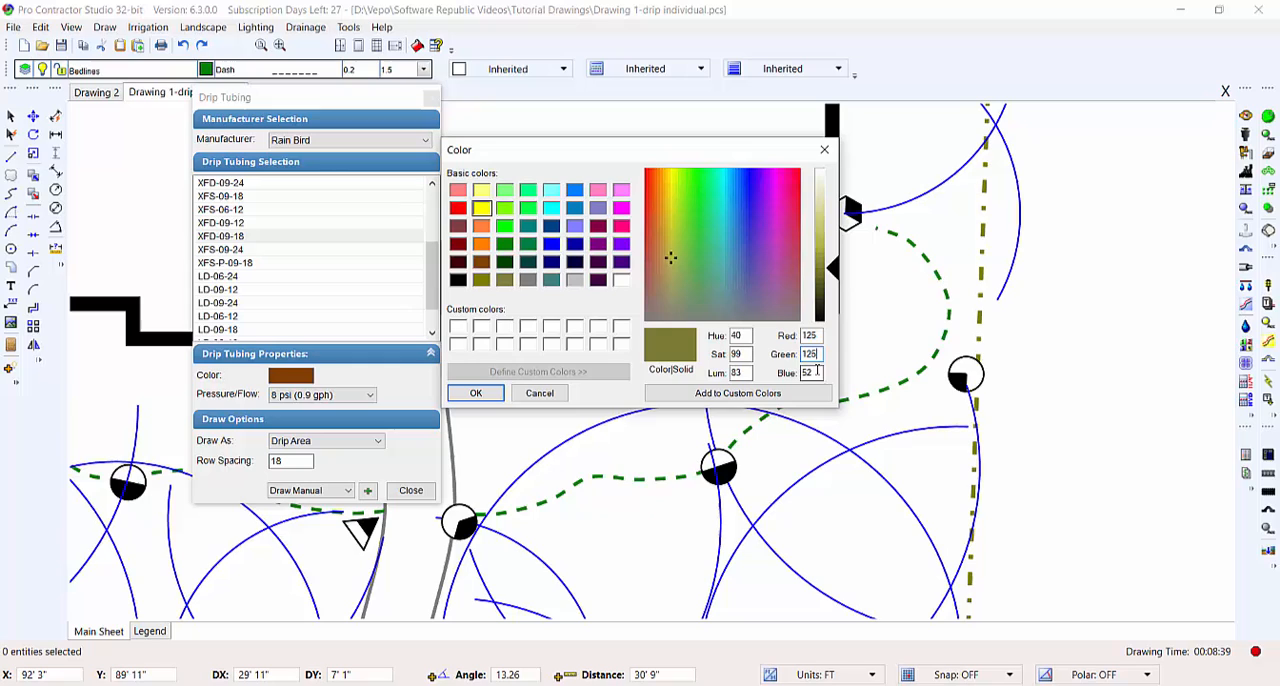
{"action": "double_click", "coordinate": [815, 372]}
{"action": "type", "text": "125"}
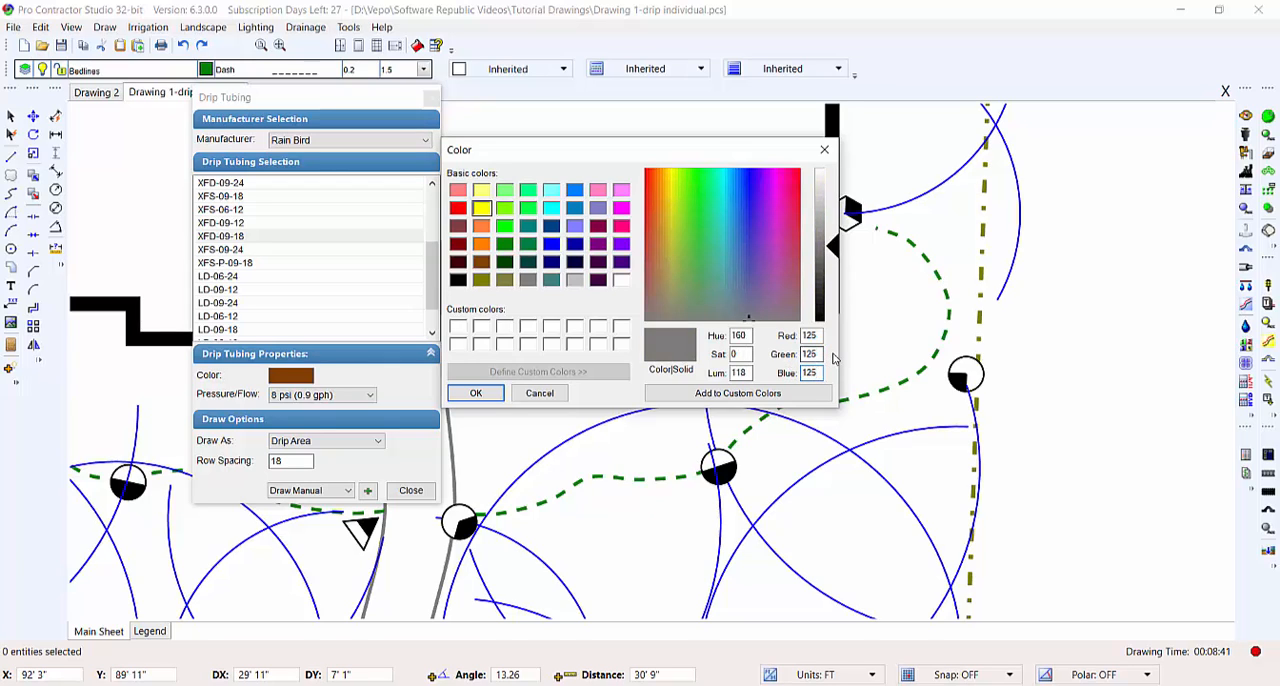
{"action": "left_click", "coordinate": [482, 263]}
{"action": "left_click", "coordinate": [477, 393]}
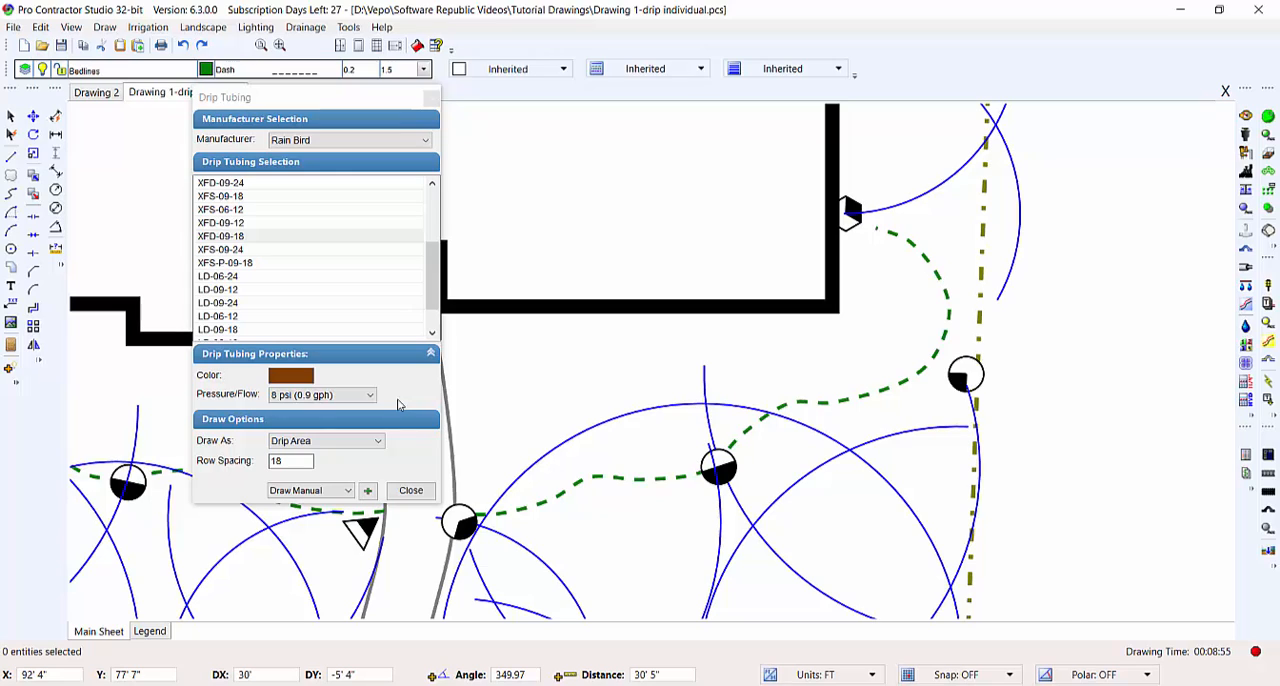
- Set the tubing's pressure/flow to 8 psi (0.9 gph) and have it drawn as a Drip Area
{"action": "left_click", "coordinate": [354, 398]}
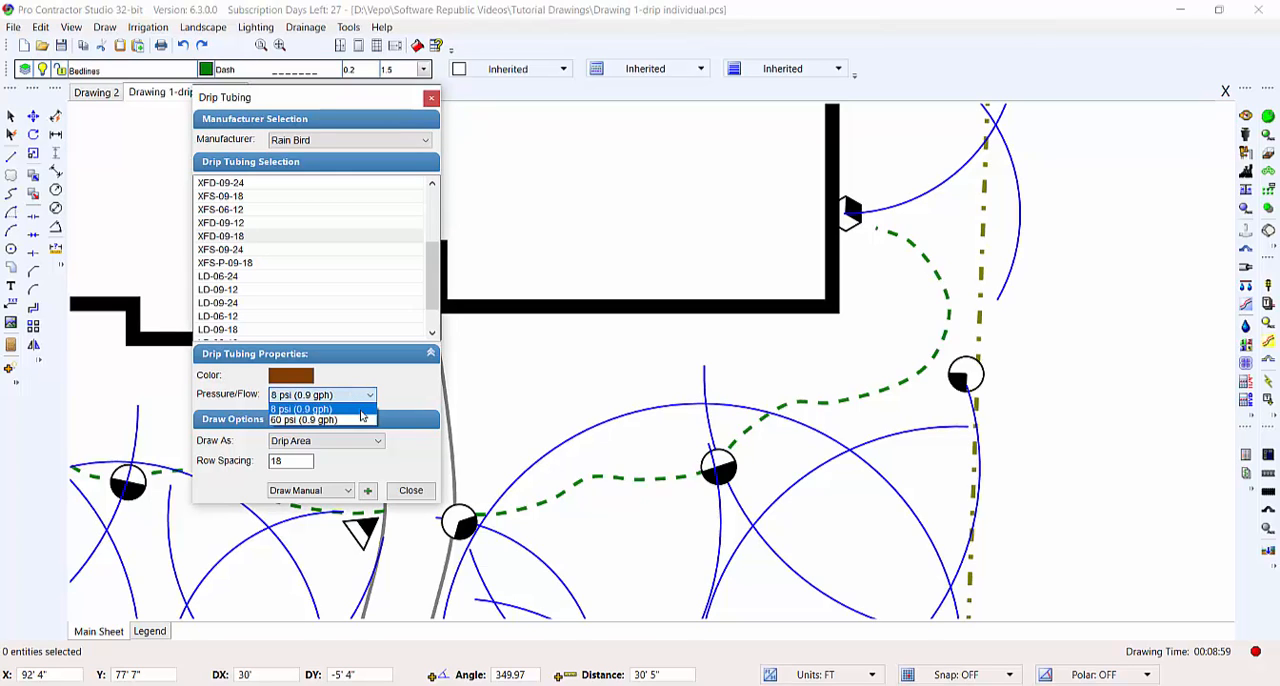
{"action": "left_click", "coordinate": [361, 410]}
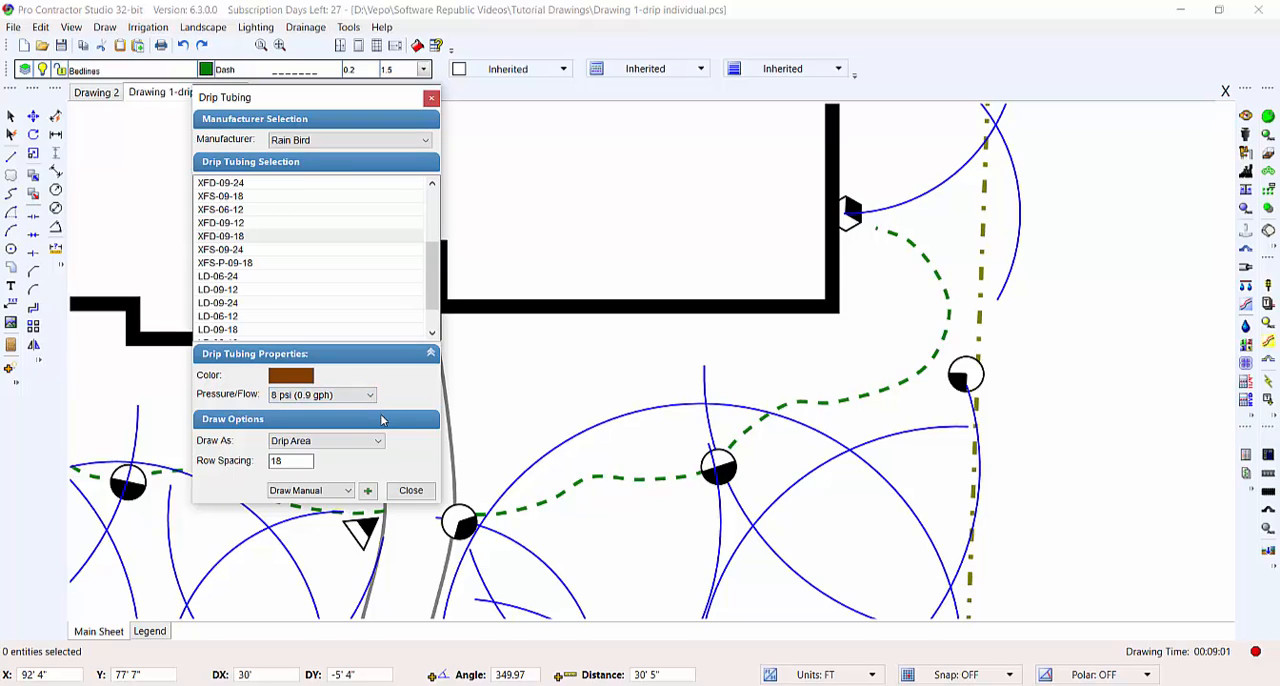
{"action": "left_click", "coordinate": [379, 441]}
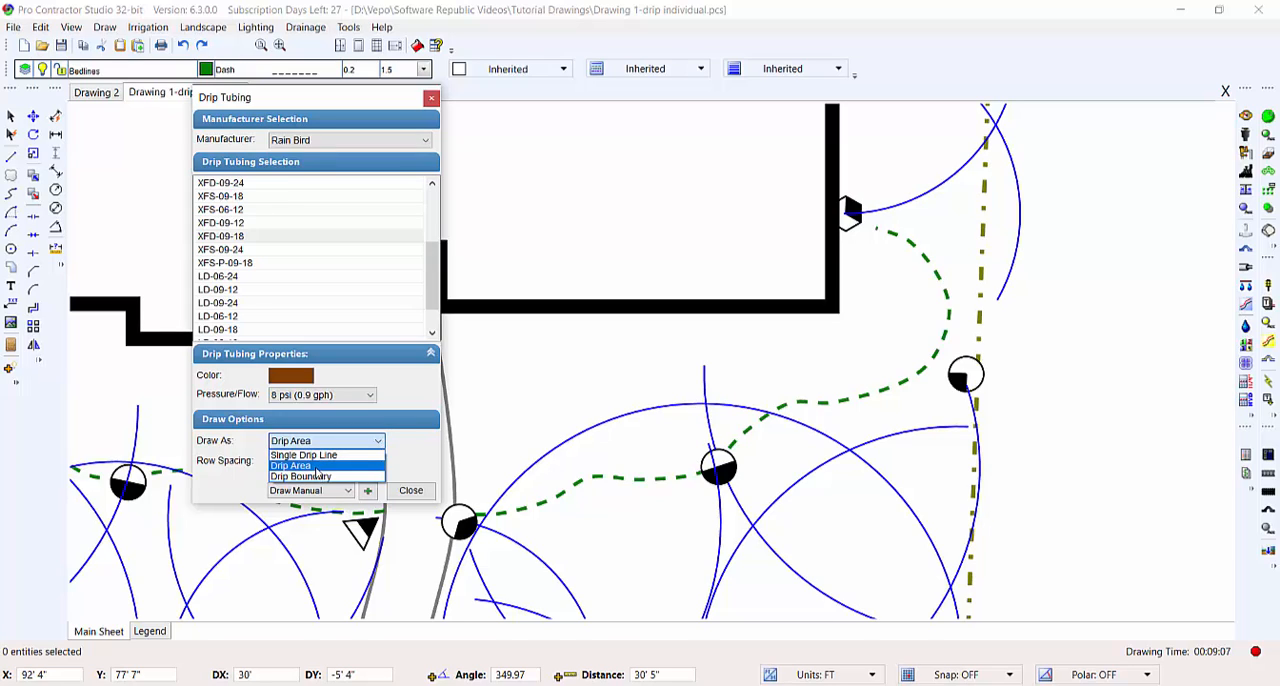
{"action": "left_click", "coordinate": [316, 467]}
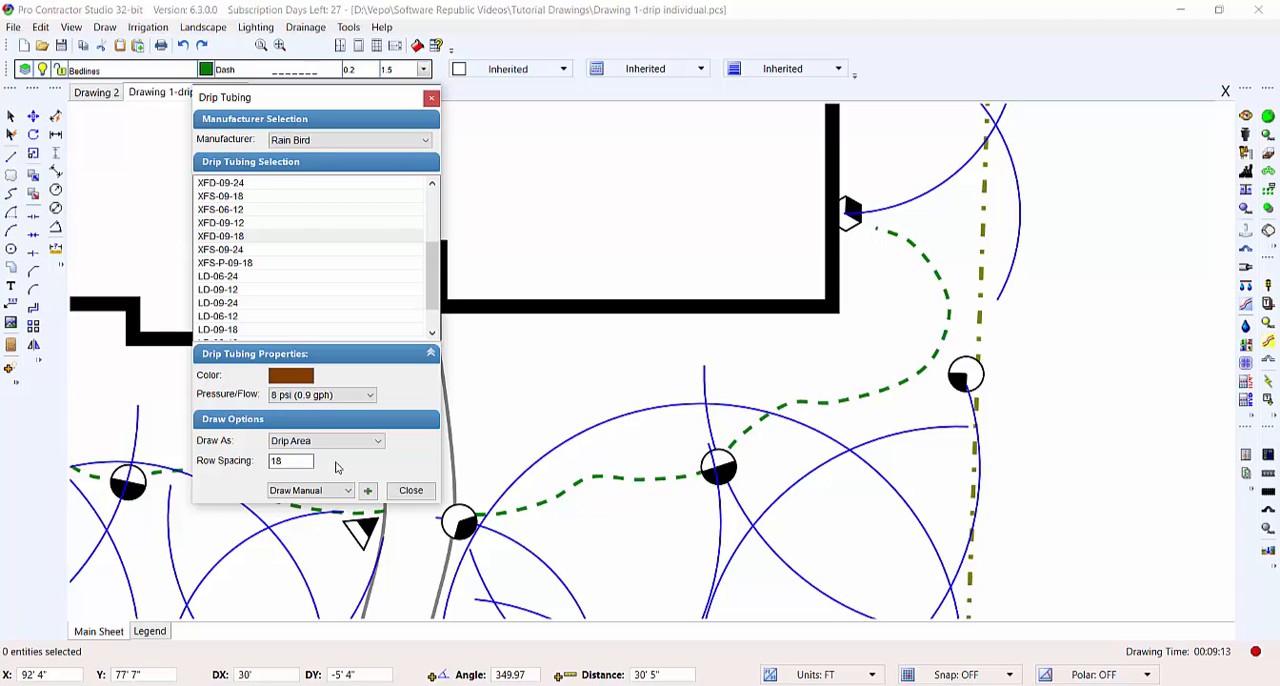
- Set the drip area's row spacing to 12 and choose Draw Manual as the drawing method
{"action": "double_click", "coordinate": [305, 461]}
{"action": "left_click", "coordinate": [346, 491]}
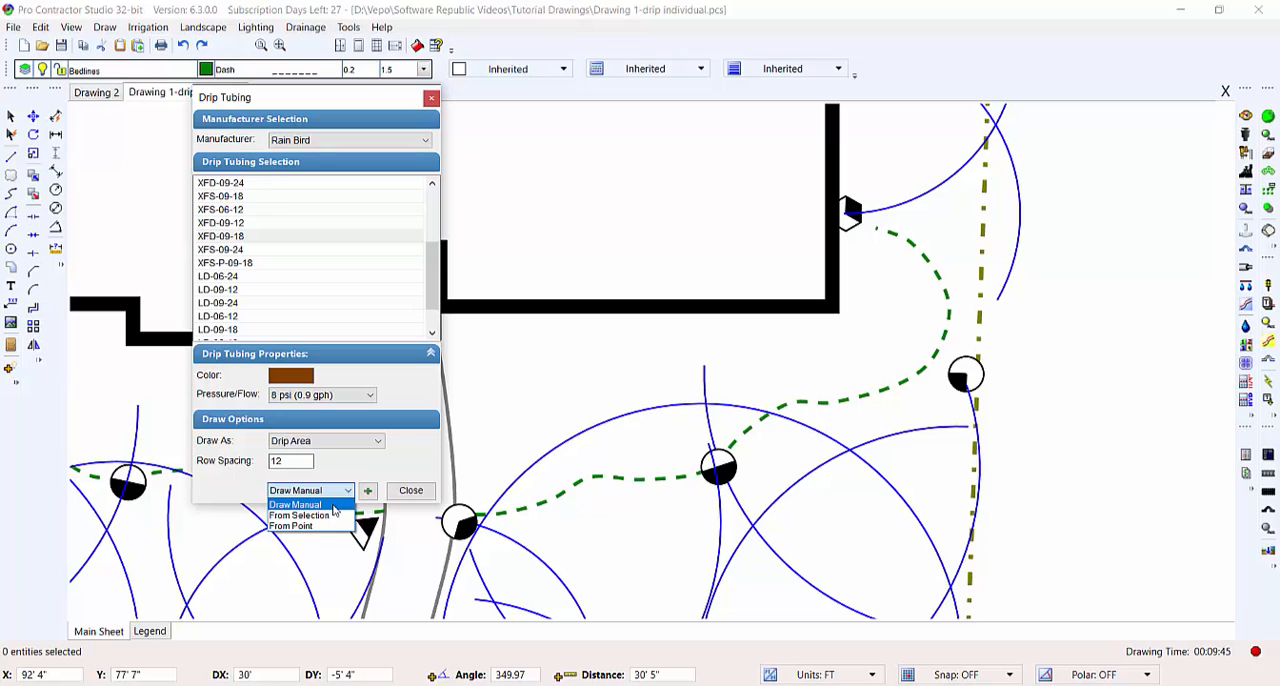
{"action": "left_click", "coordinate": [335, 507]}
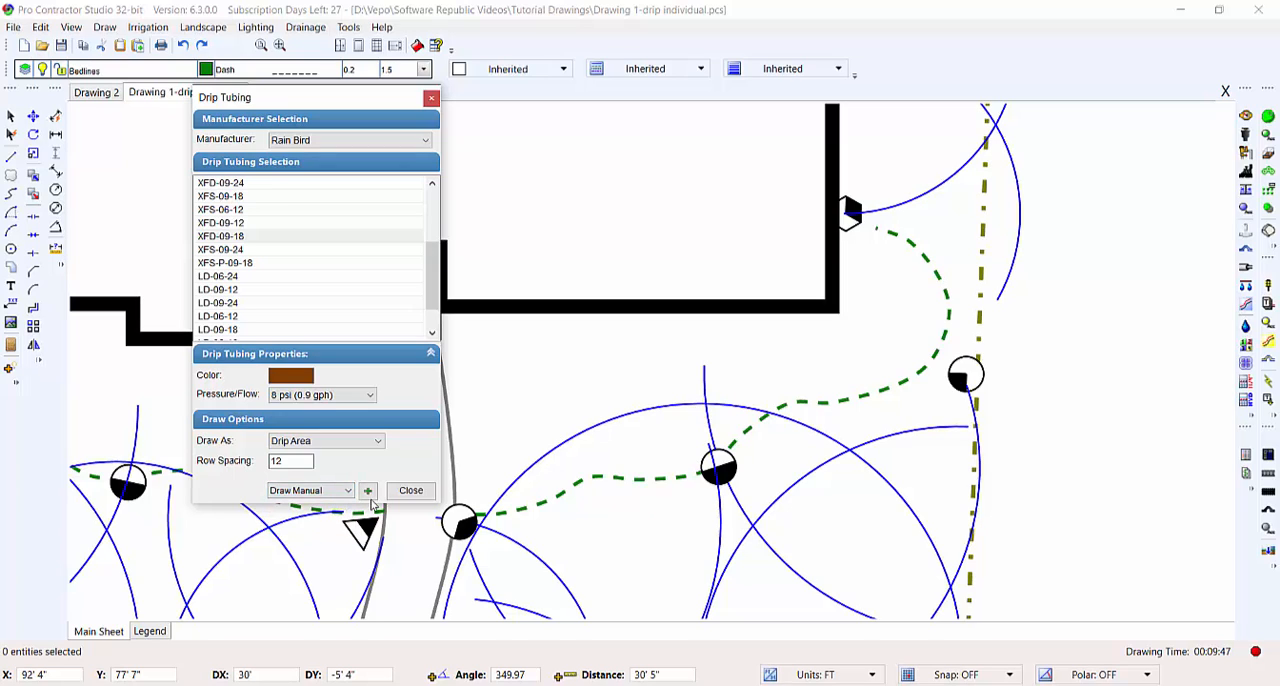
- Begin outlining the drip area from the entry walk along the front wall, around the house corner and onto the curved bedline
{"action": "left_click", "coordinate": [367, 490]}
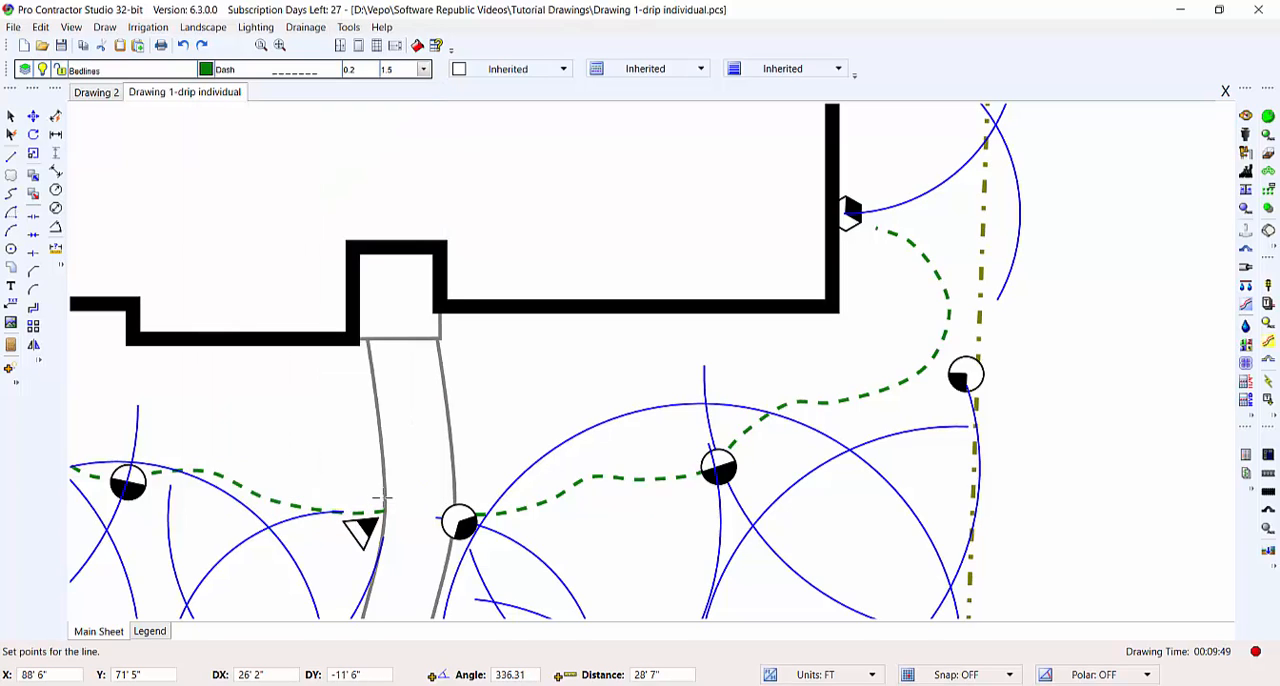
{"action": "left_click", "coordinate": [442, 316]}
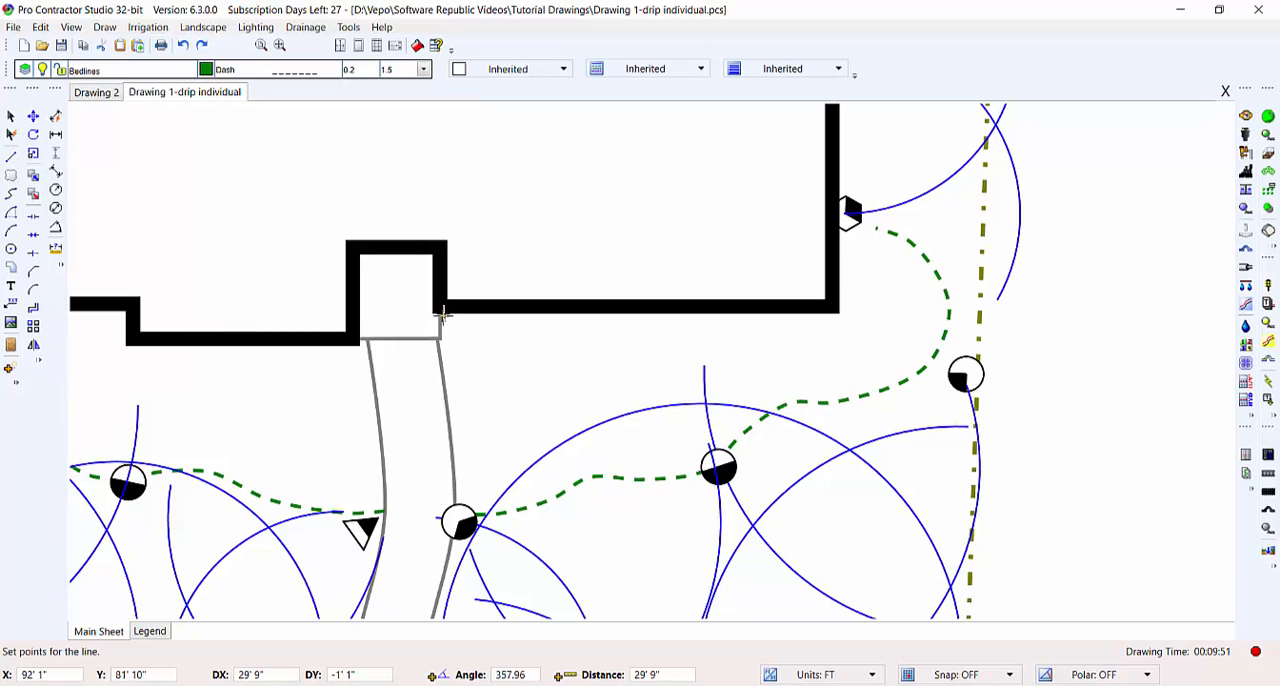
{"action": "left_click", "coordinate": [843, 315]}
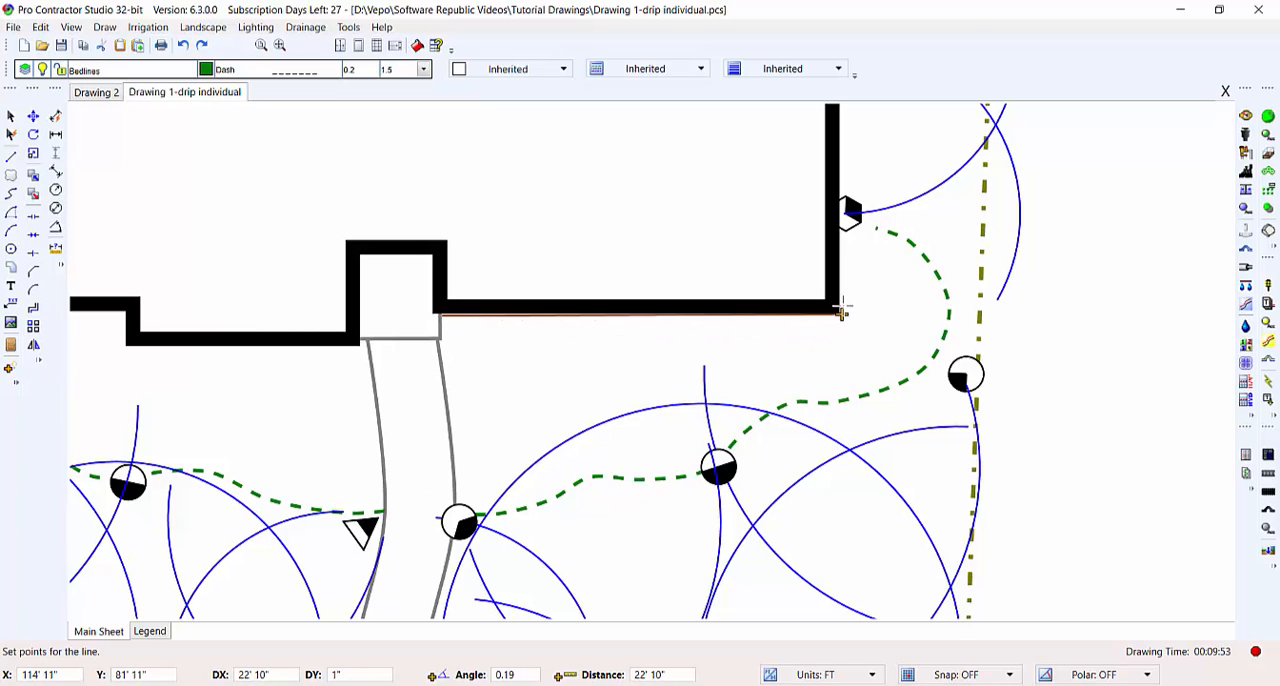
{"action": "left_click", "coordinate": [840, 229]}
{"action": "left_click", "coordinate": [877, 228]}
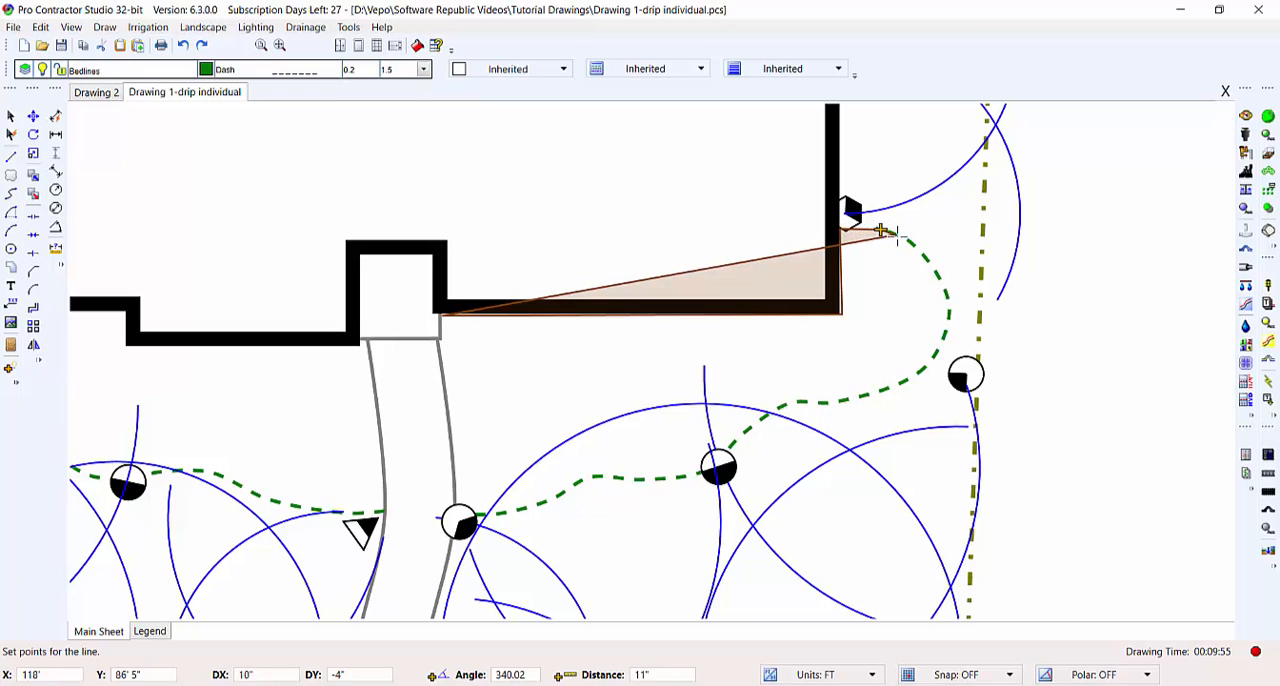
{"action": "left_click", "coordinate": [907, 241]}
{"action": "left_click", "coordinate": [932, 266]}
{"action": "left_click", "coordinate": [946, 302]}
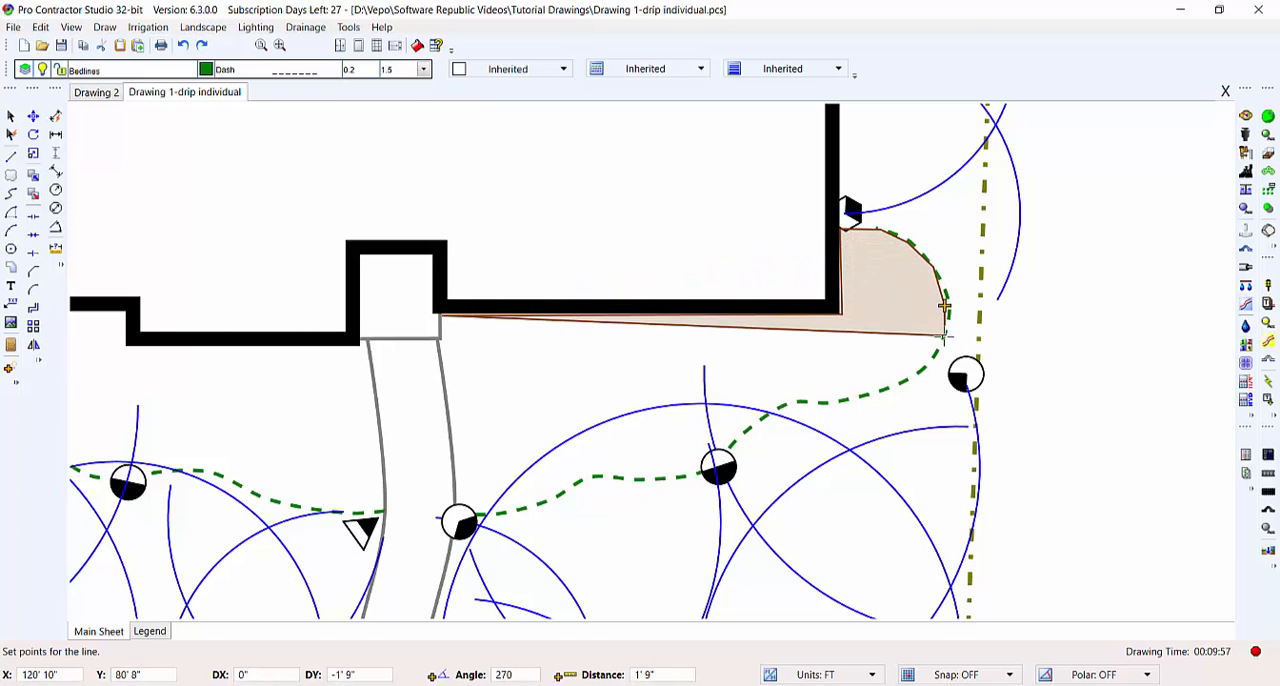
{"action": "left_click", "coordinate": [942, 342]}
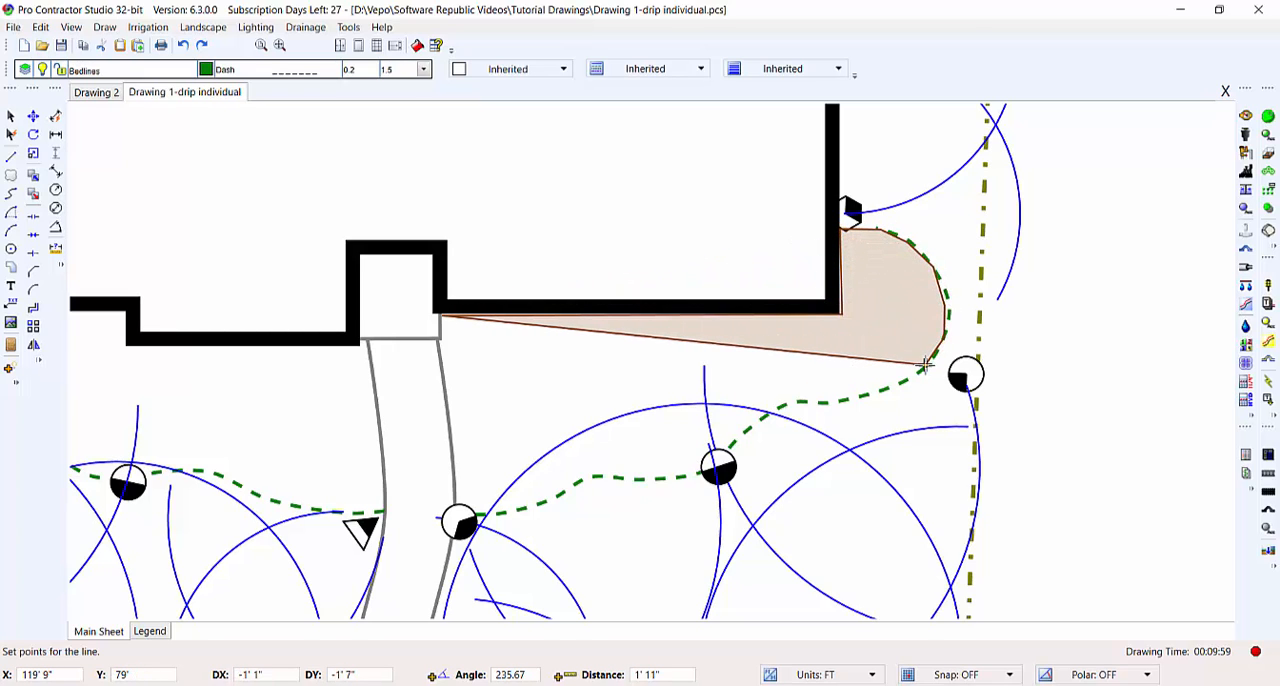
{"action": "key", "text": "ctrl+z"}
{"action": "key", "text": "ctrl+z"}
{"action": "key", "text": "ctrl+z"}
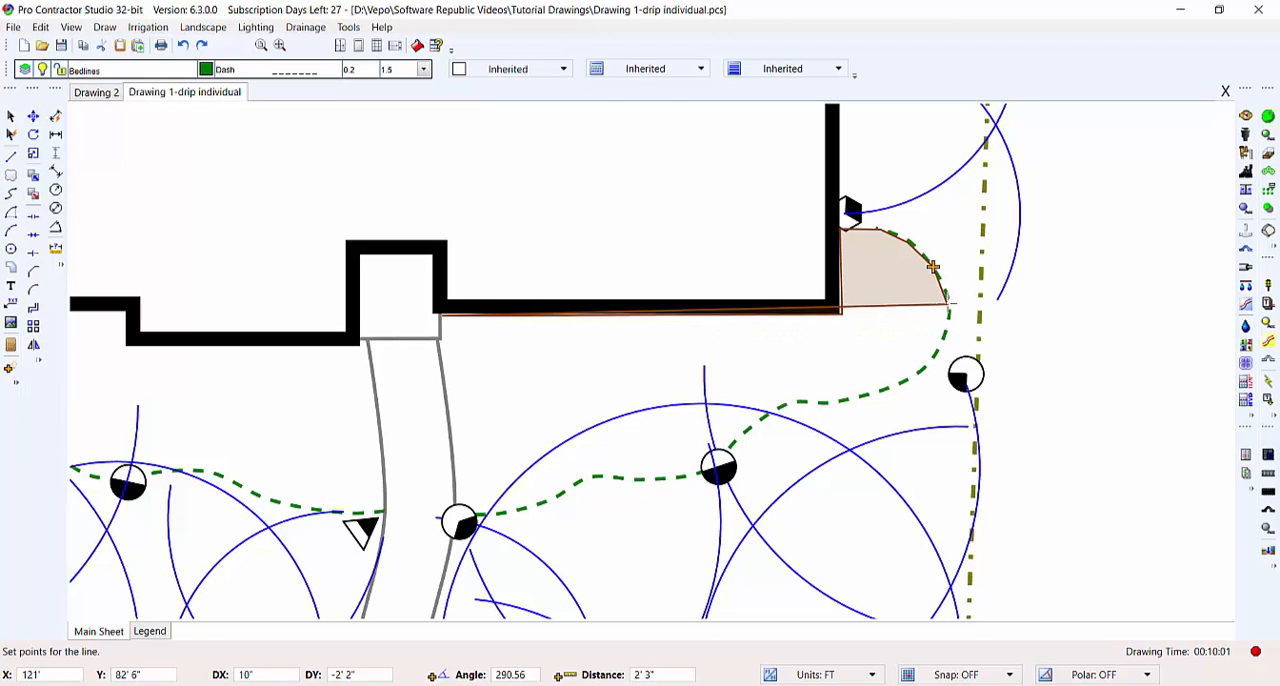
- Continue the drip area outline along the curved bedline, around its outer bulge to the sprinkler head midway along the front bed
{"action": "left_click", "coordinate": [947, 302]}
{"action": "left_click", "coordinate": [946, 329]}
{"action": "left_click", "coordinate": [934, 352]}
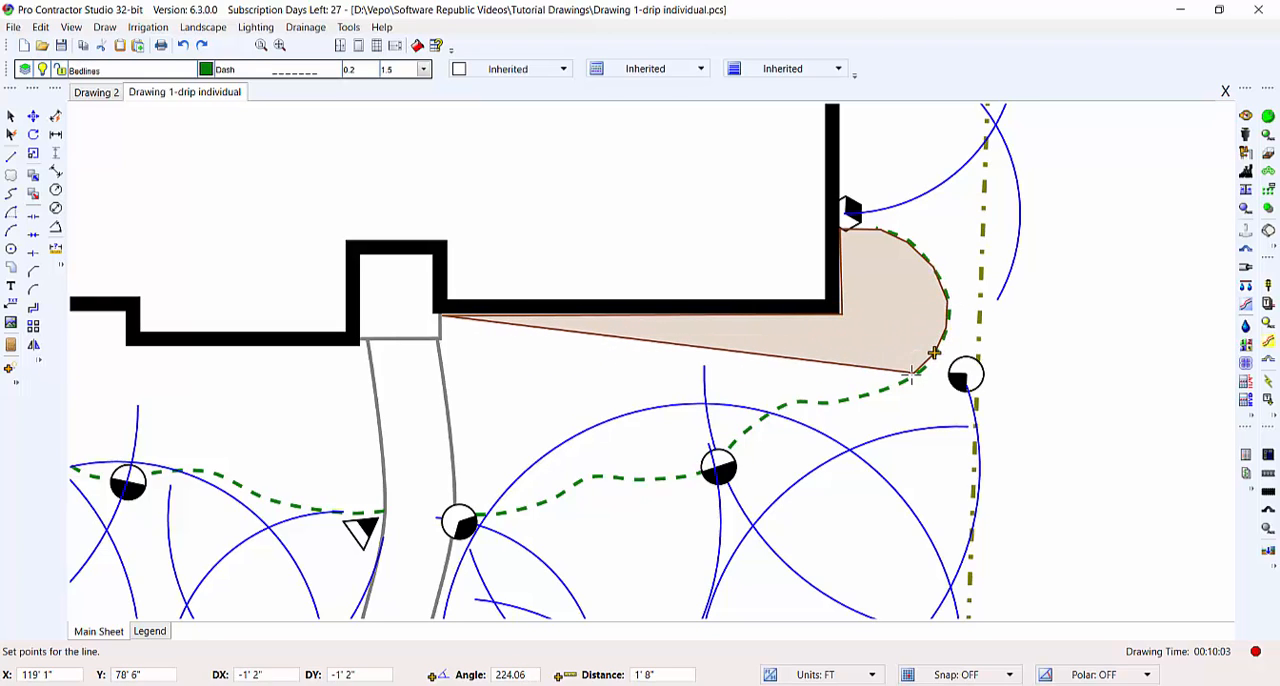
{"action": "left_click", "coordinate": [911, 377]}
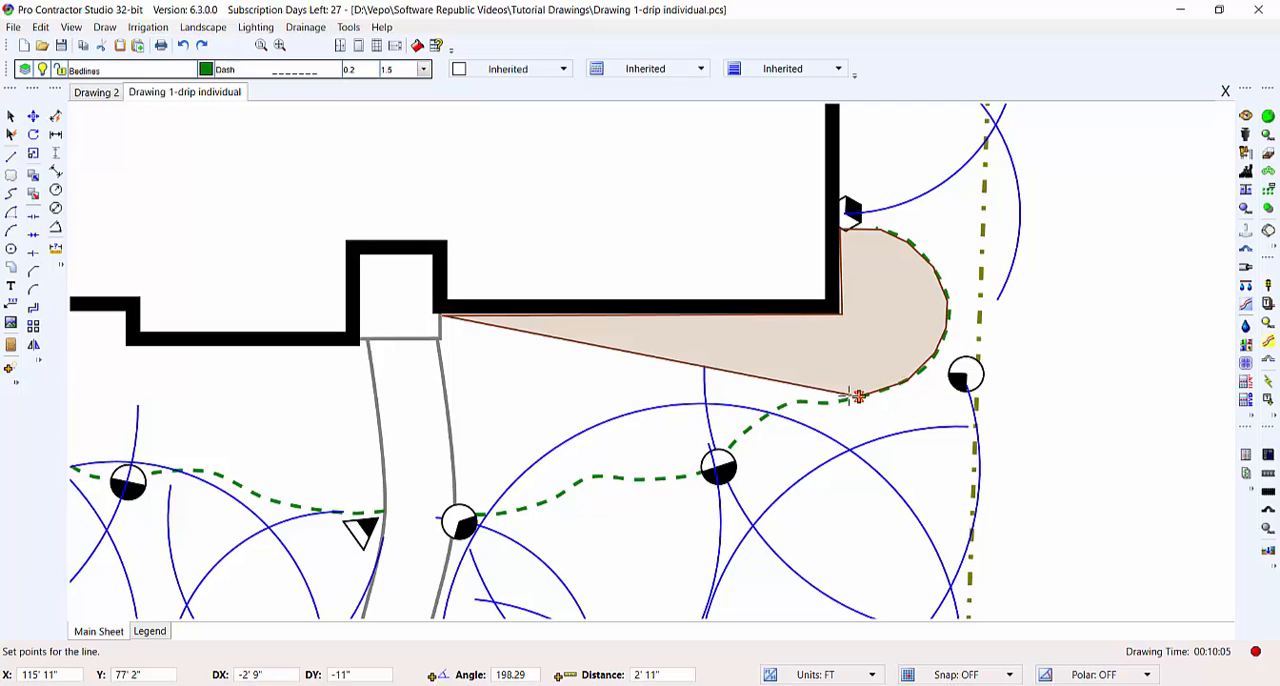
{"action": "left_click", "coordinate": [789, 403]}
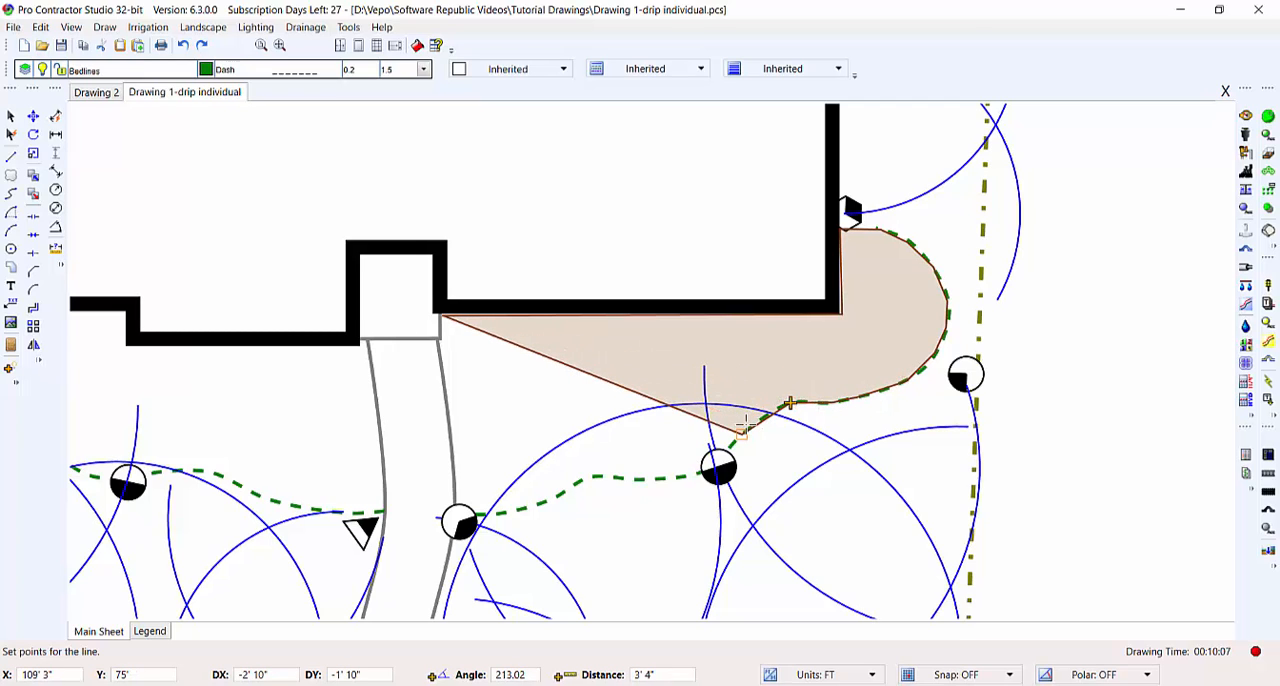
{"action": "left_click", "coordinate": [742, 431]}
{"action": "left_click", "coordinate": [708, 468]}
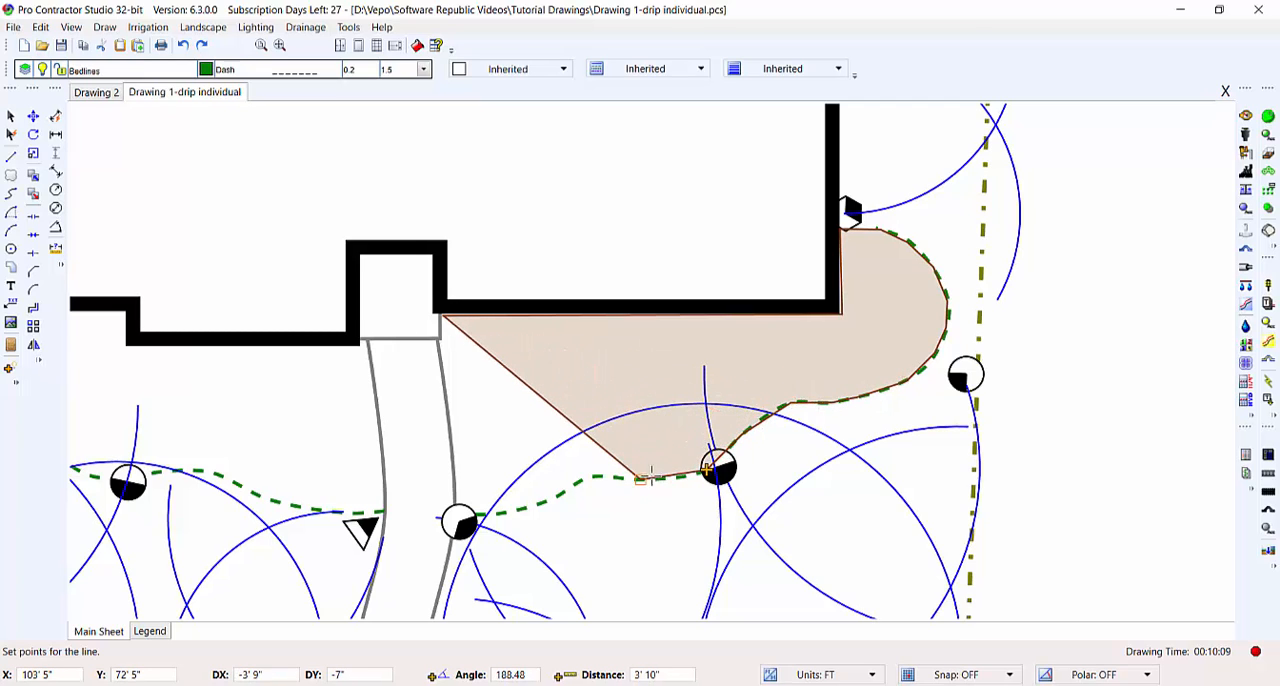
- Outline the rest of the drip area along the bedline to the entry walk and up the walk's edge, and finish it
{"action": "left_click", "coordinate": [640, 478]}
{"action": "left_click", "coordinate": [591, 476]}
{"action": "left_click", "coordinate": [551, 498]}
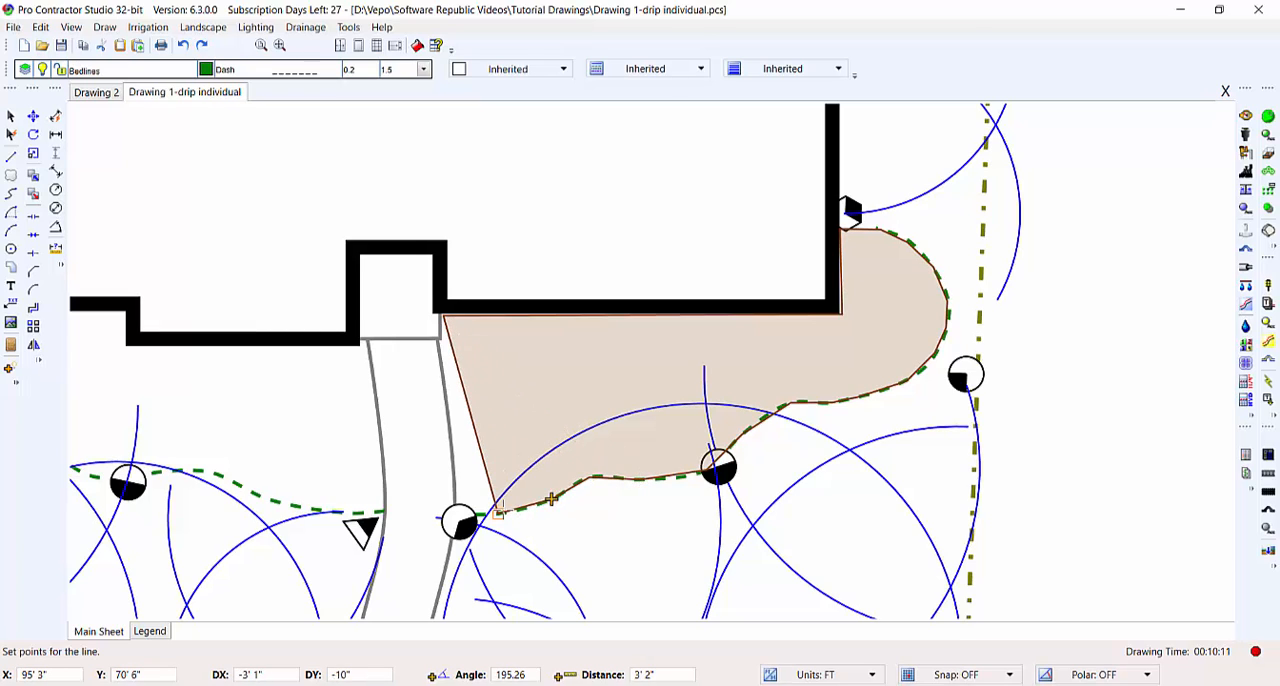
{"action": "left_click", "coordinate": [499, 511]}
{"action": "left_click", "coordinate": [453, 513]}
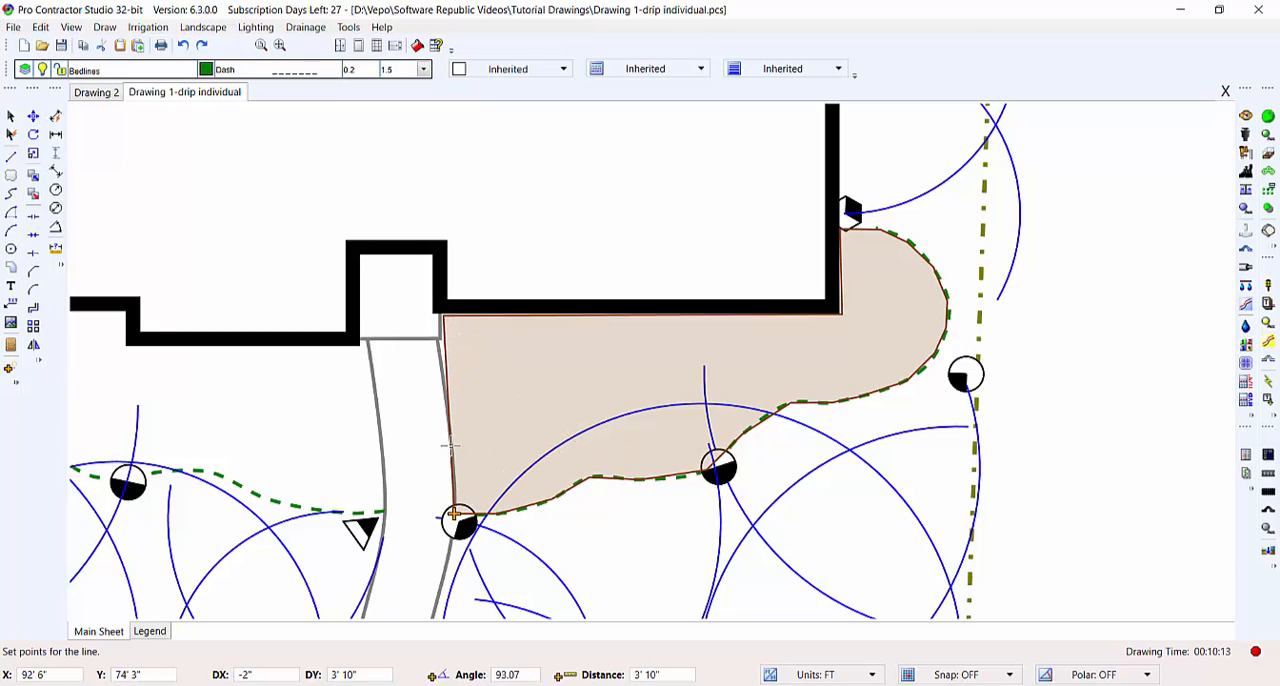
{"action": "left_click", "coordinate": [447, 394]}
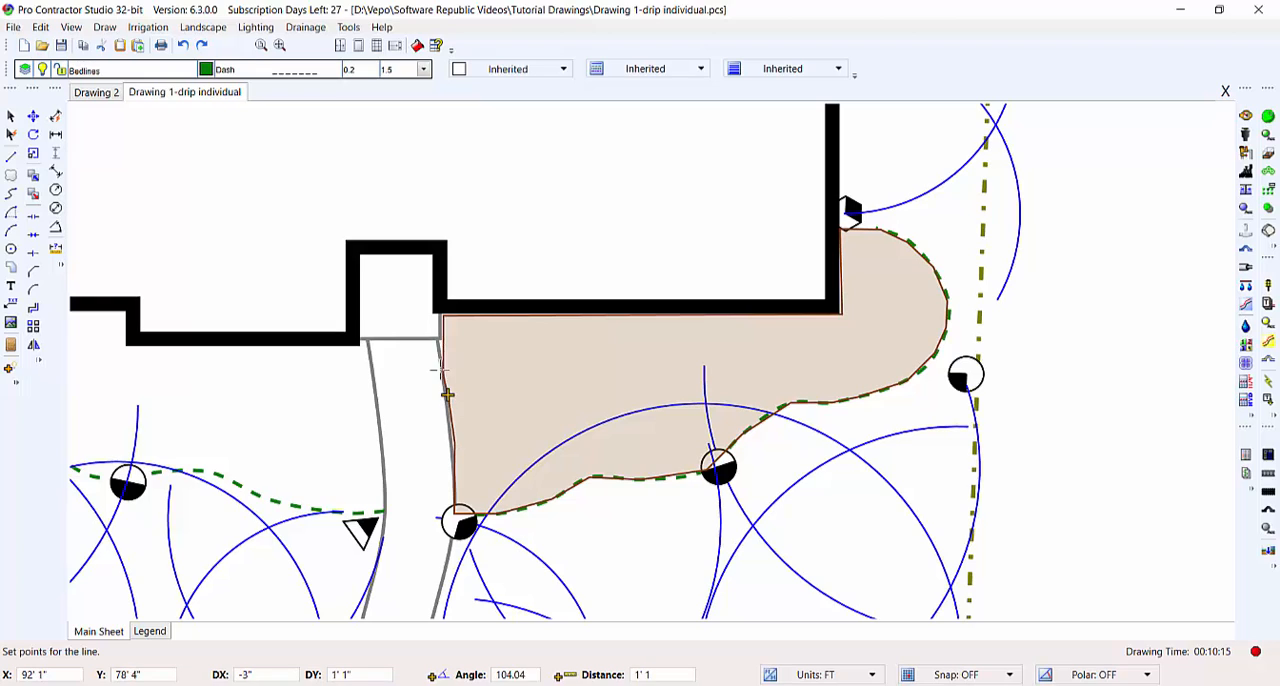
{"action": "left_click", "coordinate": [437, 345]}
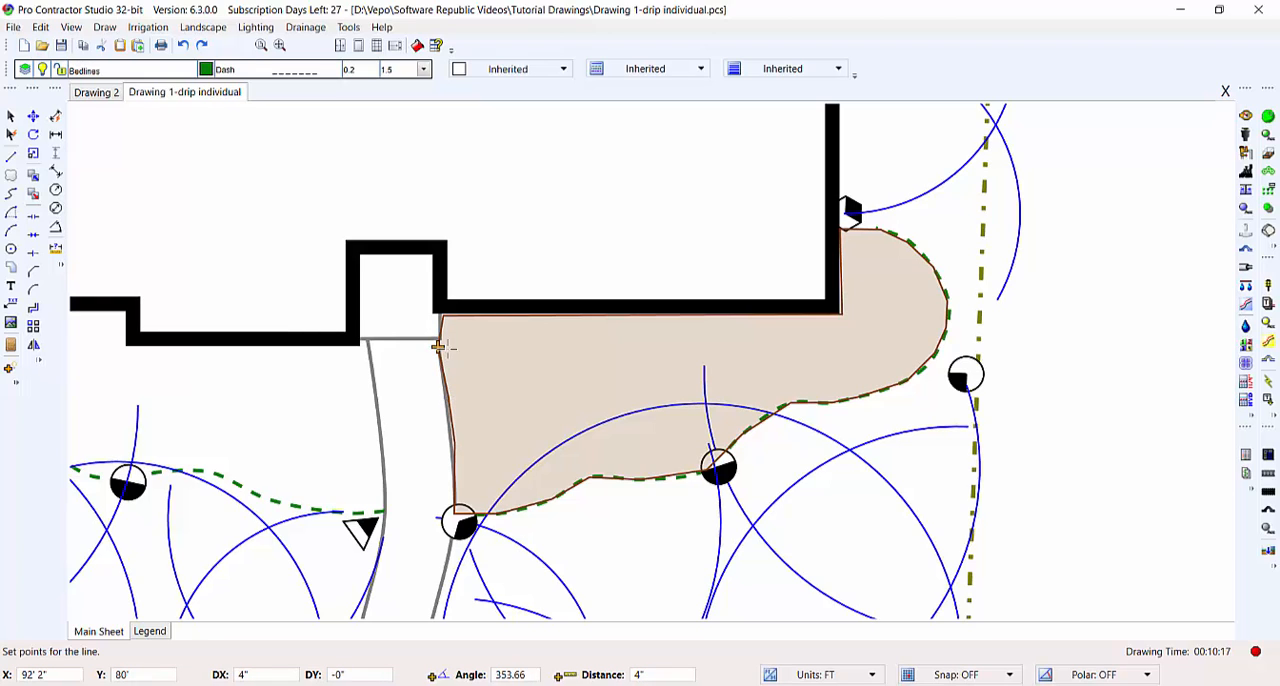
{"action": "right_click", "coordinate": [518, 403]}
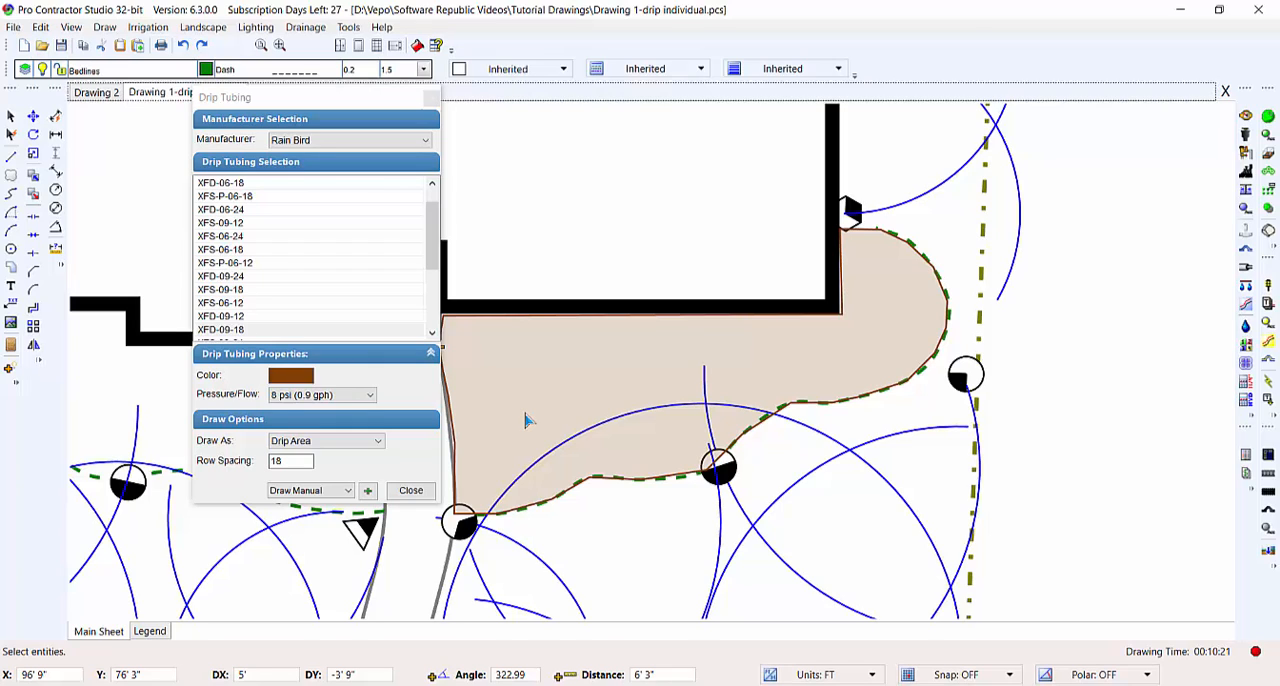
- Delete the manually outlined drip area and set the row spacing to 12 for a new one
{"action": "left_click", "coordinate": [612, 360]}
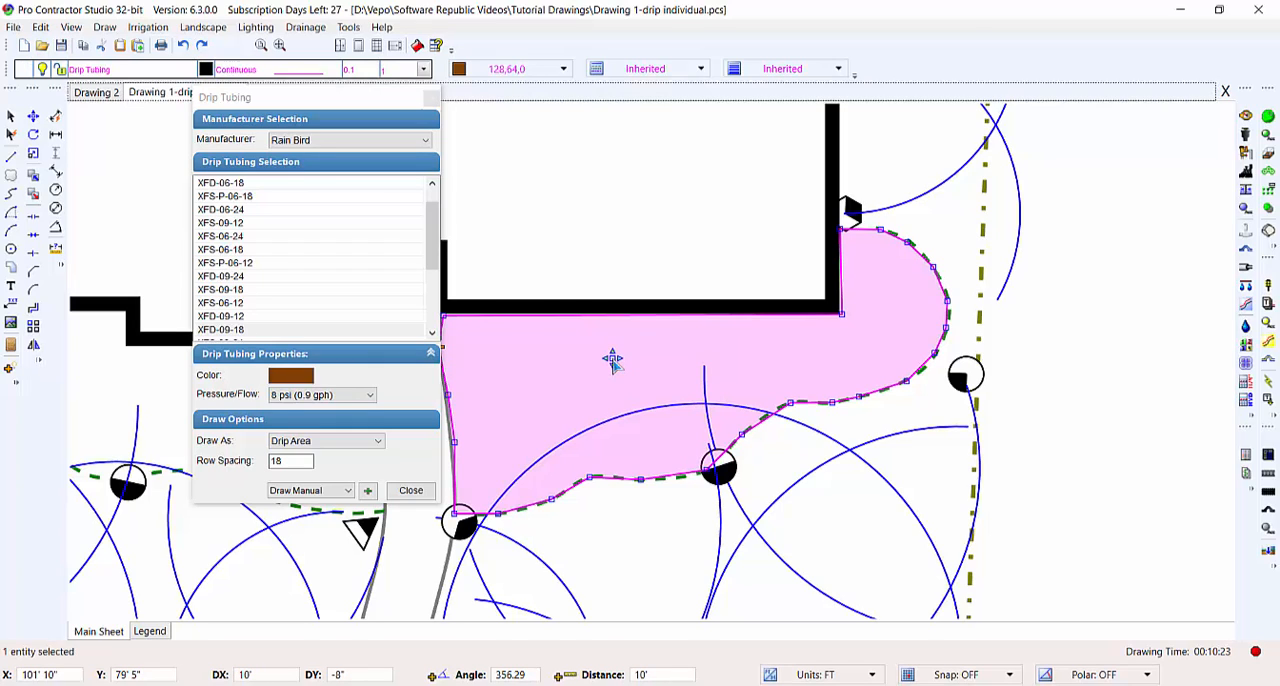
{"action": "key", "text": "Delete"}
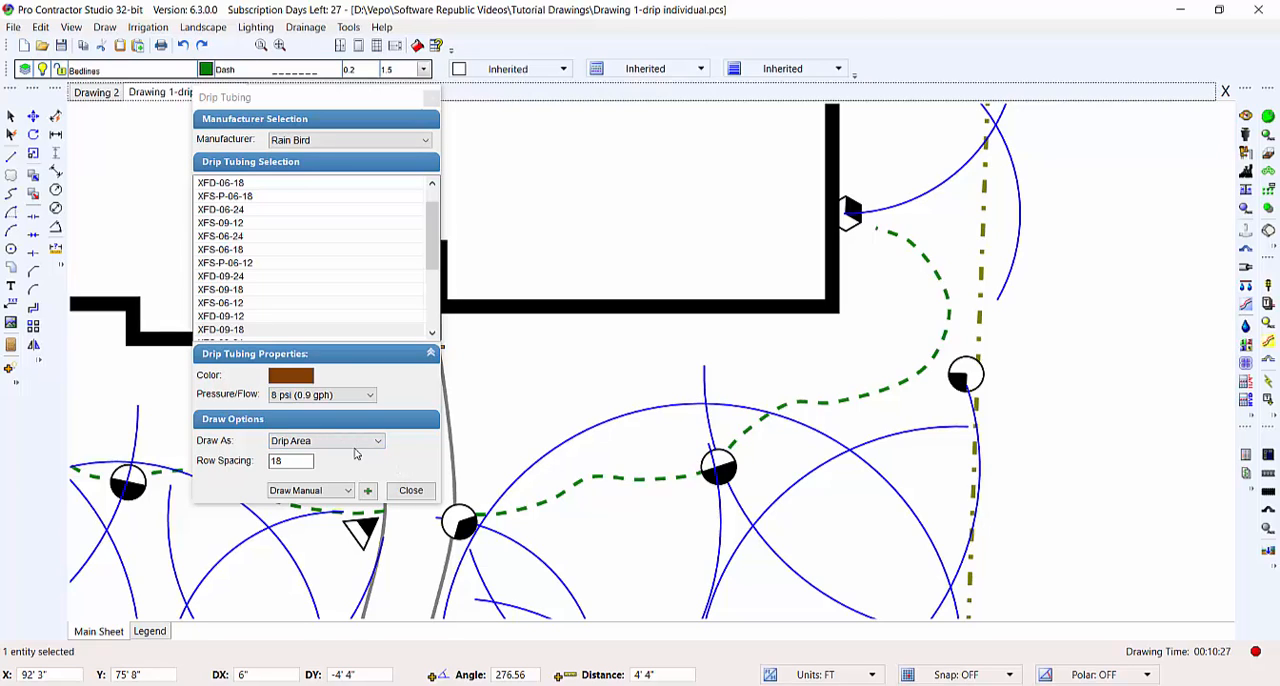
{"action": "left_click", "coordinate": [306, 465]}
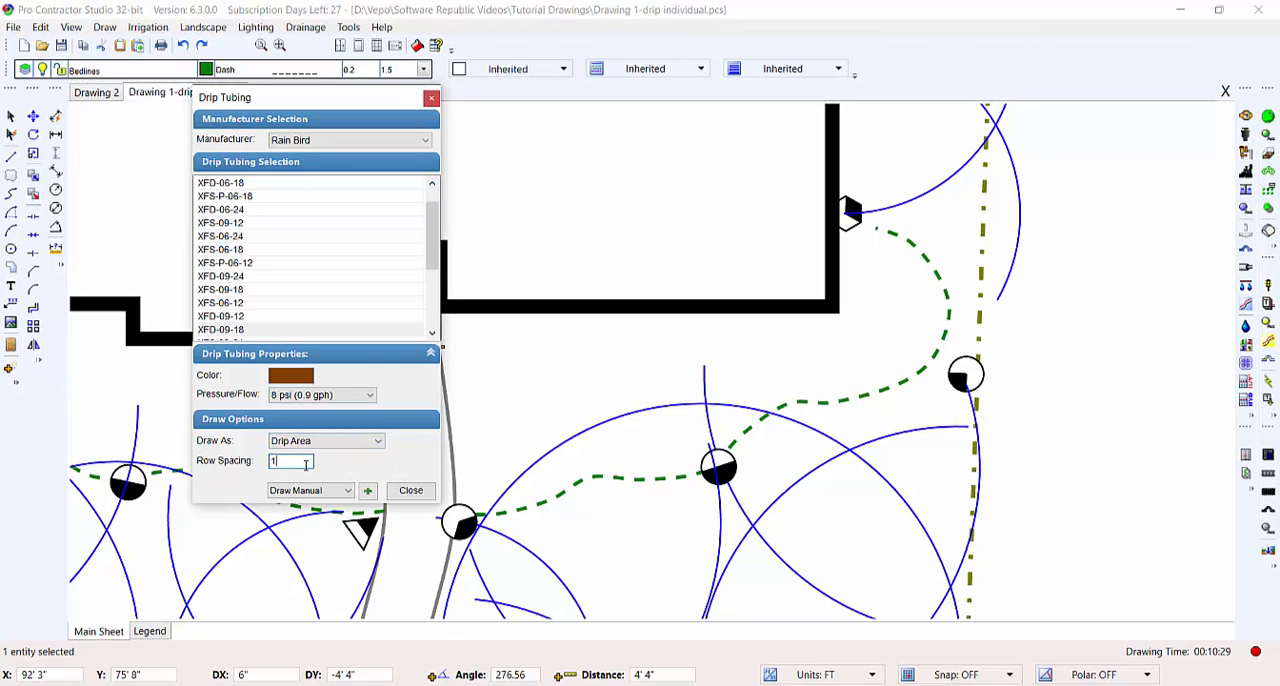
{"action": "type", "text": "2"}
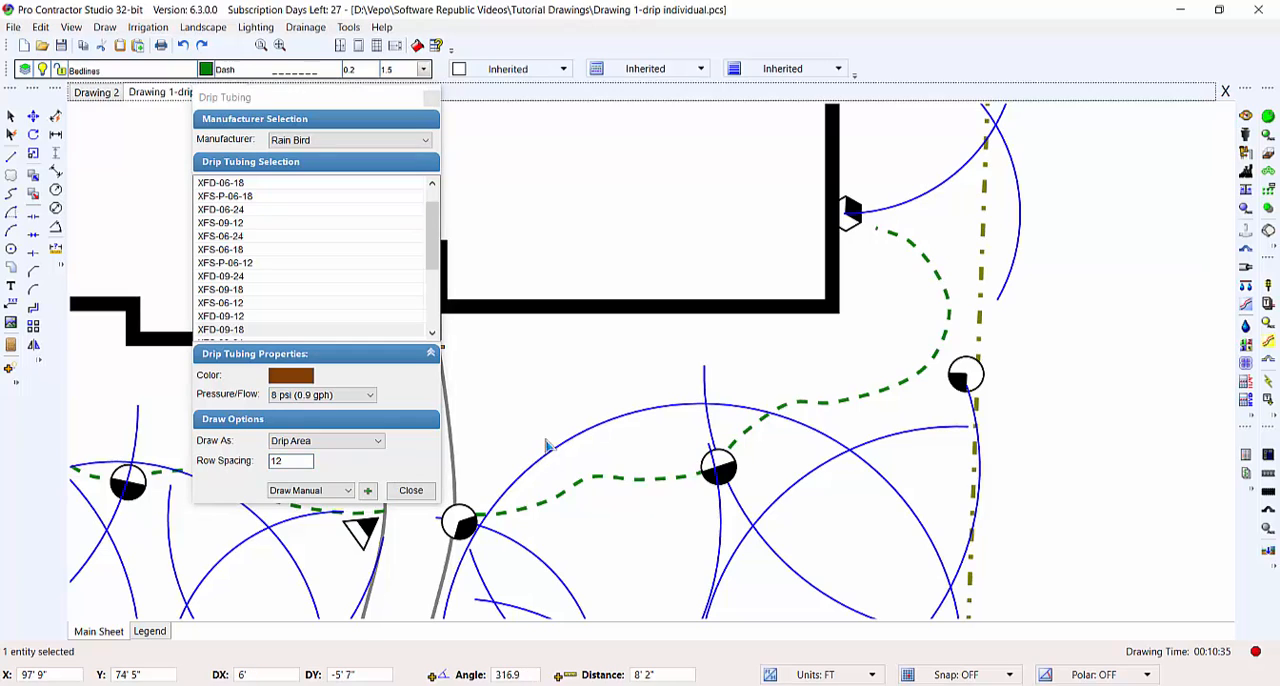
- Extend the open end of the front bedline to the house's side wall, just below the wall-mounted sprinkler head, to enclose the bed
{"action": "middle_click_drag", "start_coordinate": [552, 436], "coordinate": [607, 430]}
{"action": "scroll", "coordinate": [610, 440], "scroll_direction": "up", "scroll_amount": 2}
{"action": "left_click", "coordinate": [578, 525]}
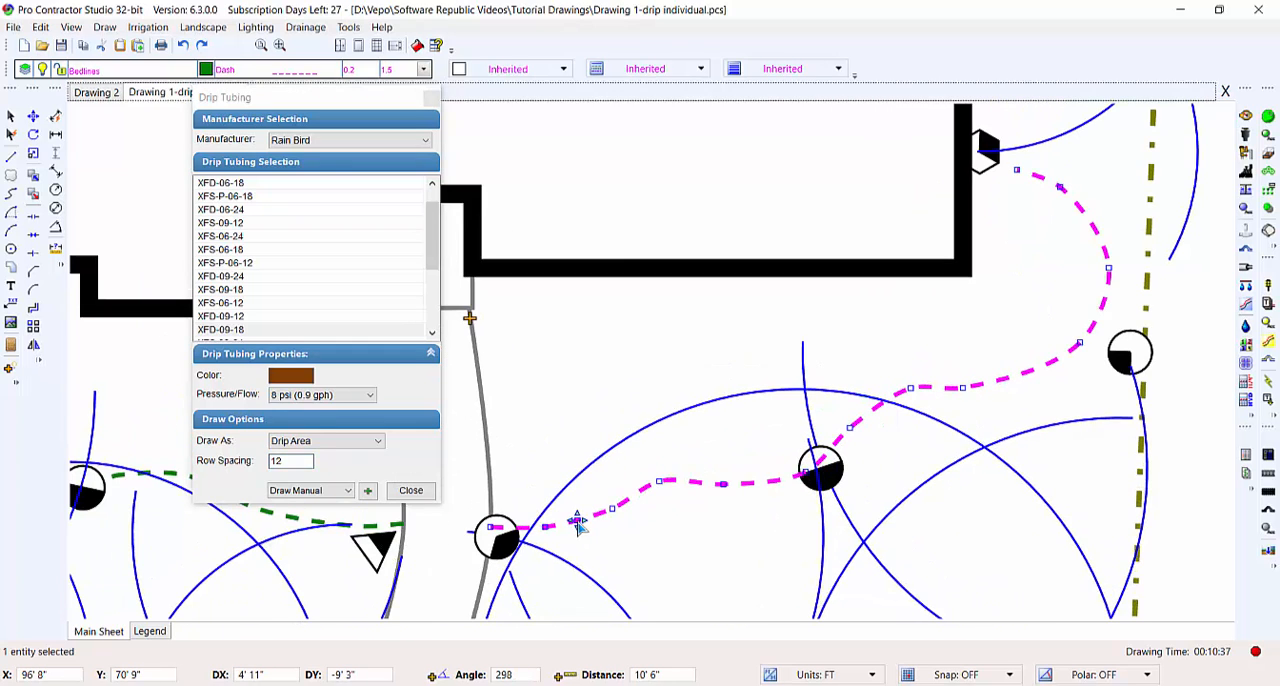
{"action": "left_click", "coordinate": [487, 432]}
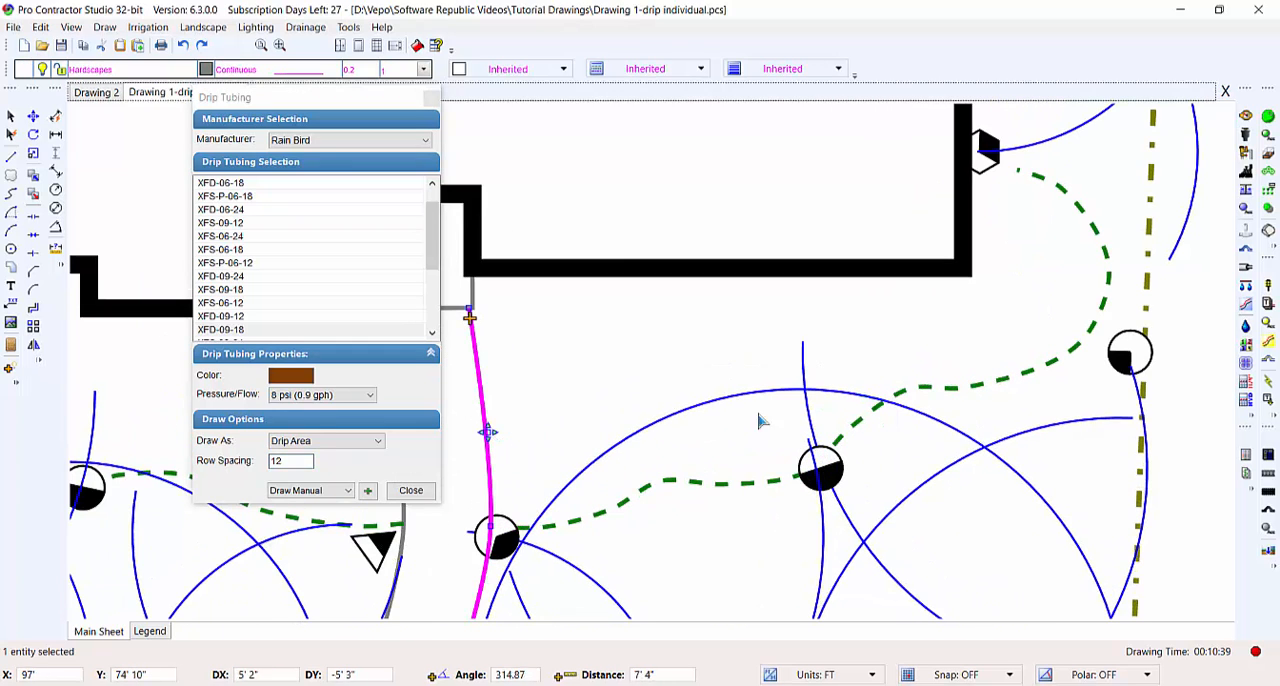
{"action": "left_click", "coordinate": [1066, 198]}
{"action": "scroll", "coordinate": [1038, 240], "scroll_direction": "up", "scroll_amount": 2}
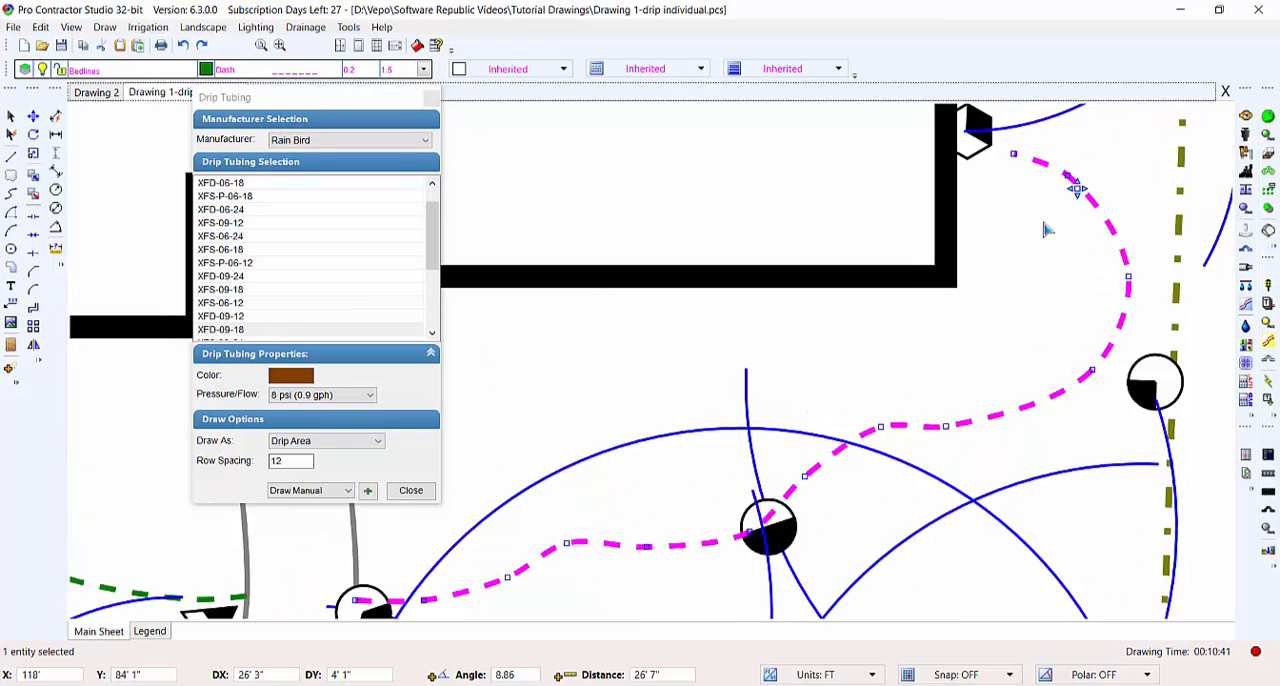
{"action": "middle_click_drag", "start_coordinate": [1038, 238], "coordinate": [976, 366]}
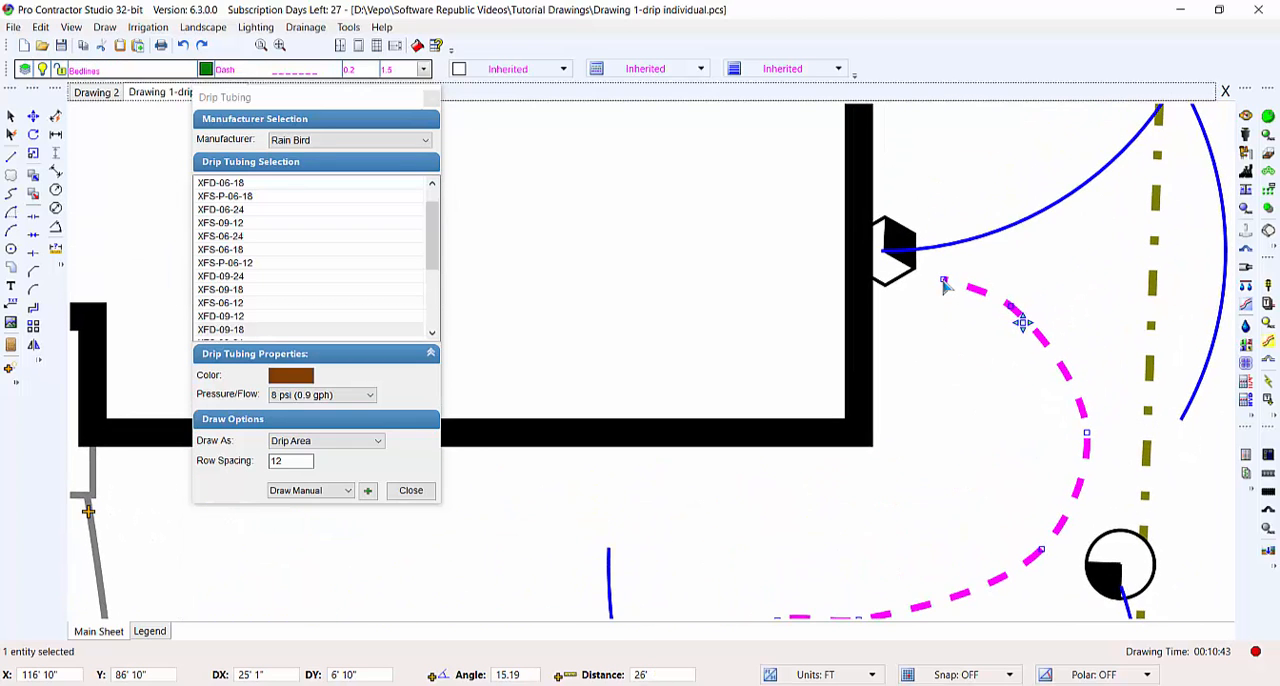
{"action": "left_click_drag", "start_coordinate": [943, 285], "coordinate": [858, 300]}
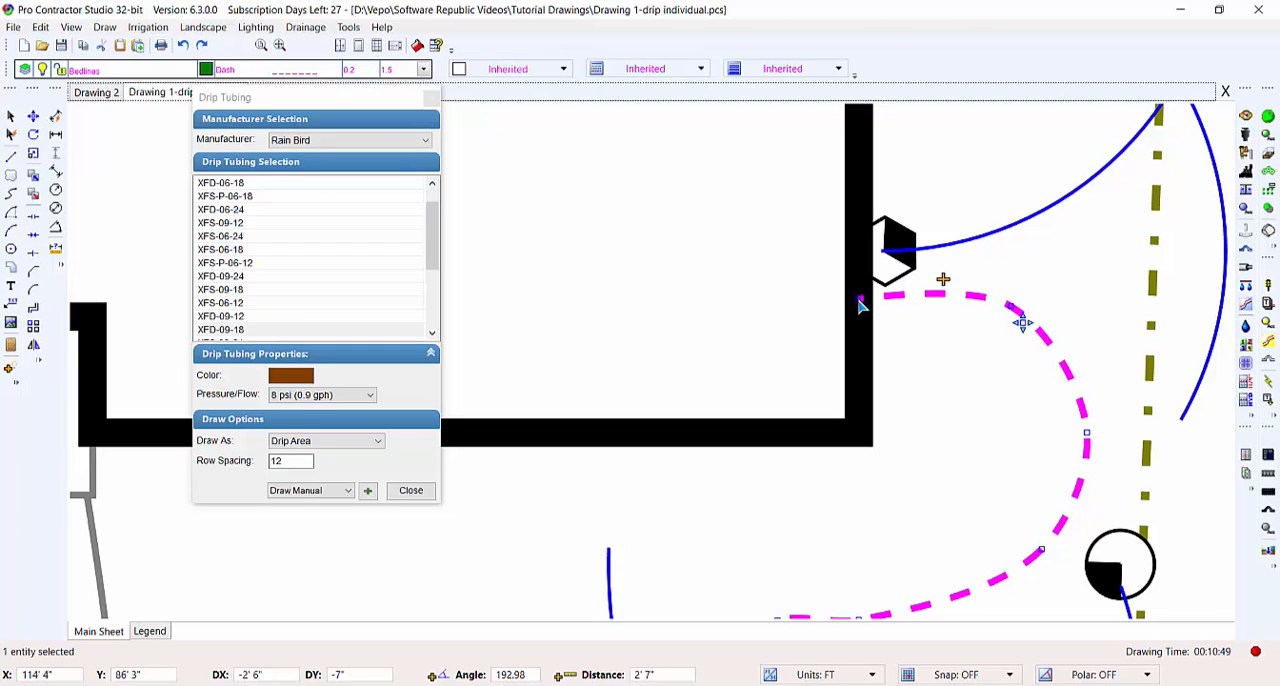
{"action": "mouse_move", "coordinate": [859, 301]}
{"action": "left_mouse_down"}
{"action": "mouse_move", "coordinate": [862, 283]}
{"action": "mouse_move", "coordinate": [864, 362]}
{"action": "mouse_move", "coordinate": [866, 238]}
{"action": "mouse_move", "coordinate": [863, 299]}
{"action": "left_mouse_up"}
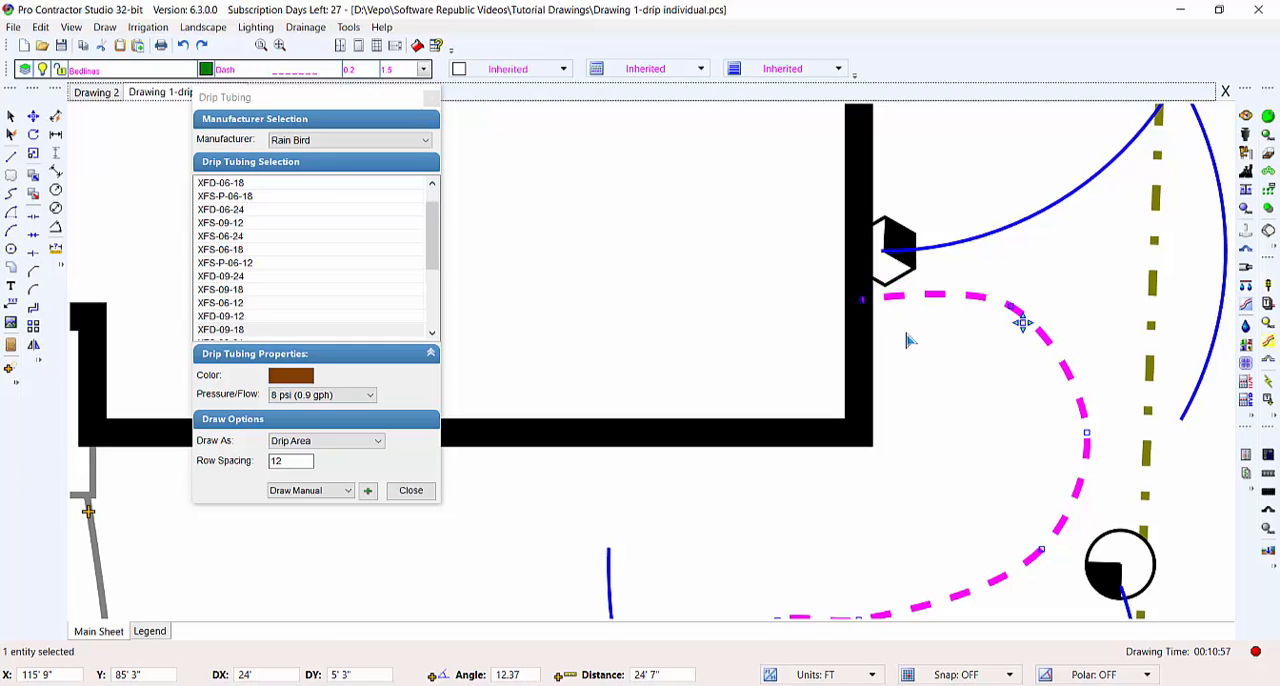
{"action": "key", "text": "Escape"}
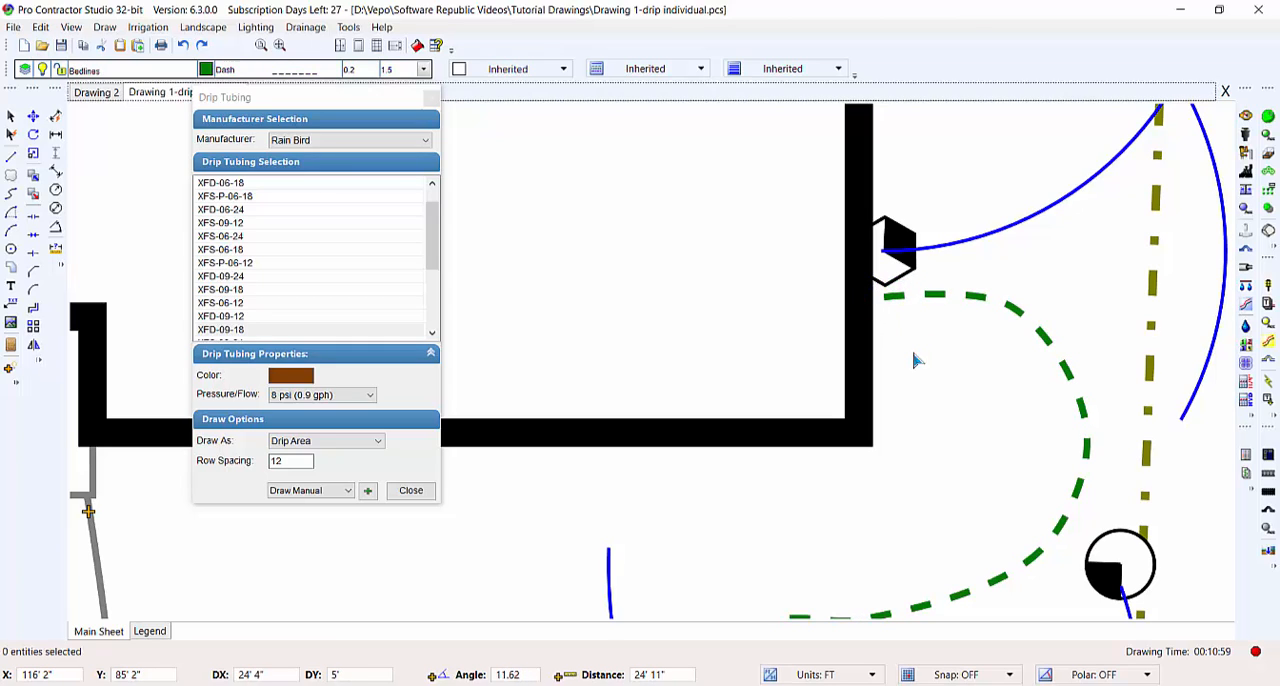
- Use From Selection as the drawing method and select the bedline, entry walk edge and house wall as boundary entities
{"action": "scroll", "coordinate": [897, 408], "scroll_direction": "down", "scroll_amount": 5}
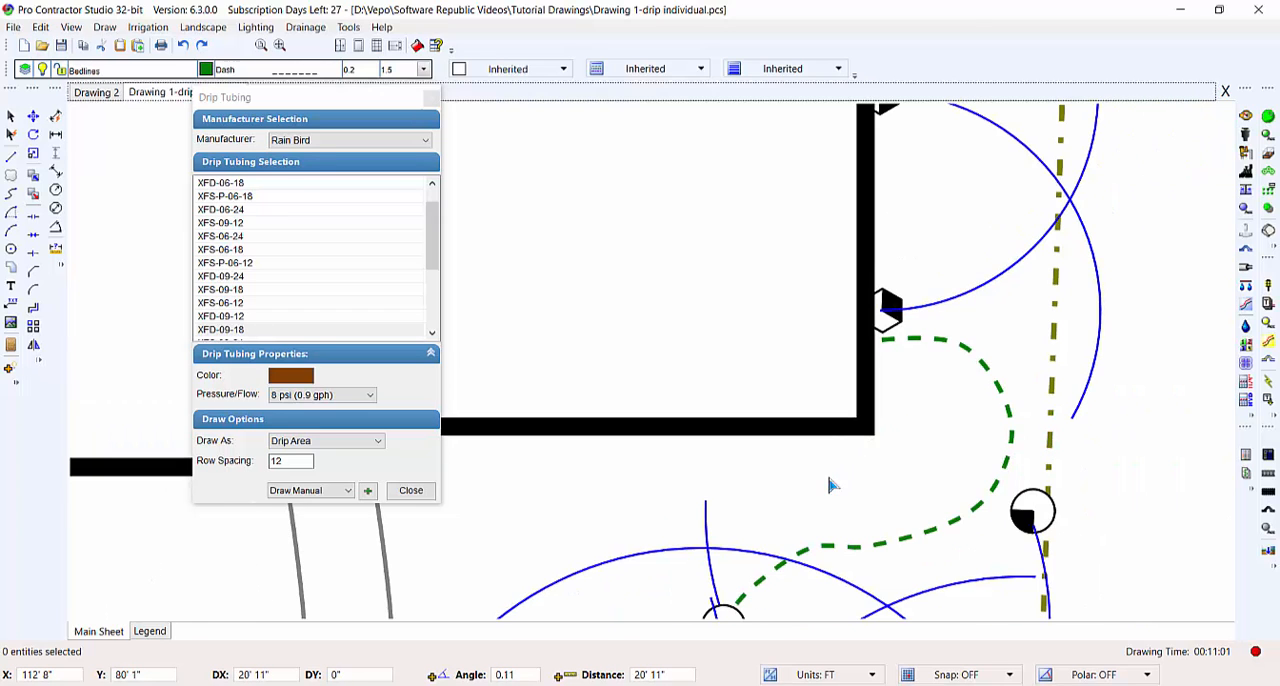
{"action": "left_click", "coordinate": [344, 490]}
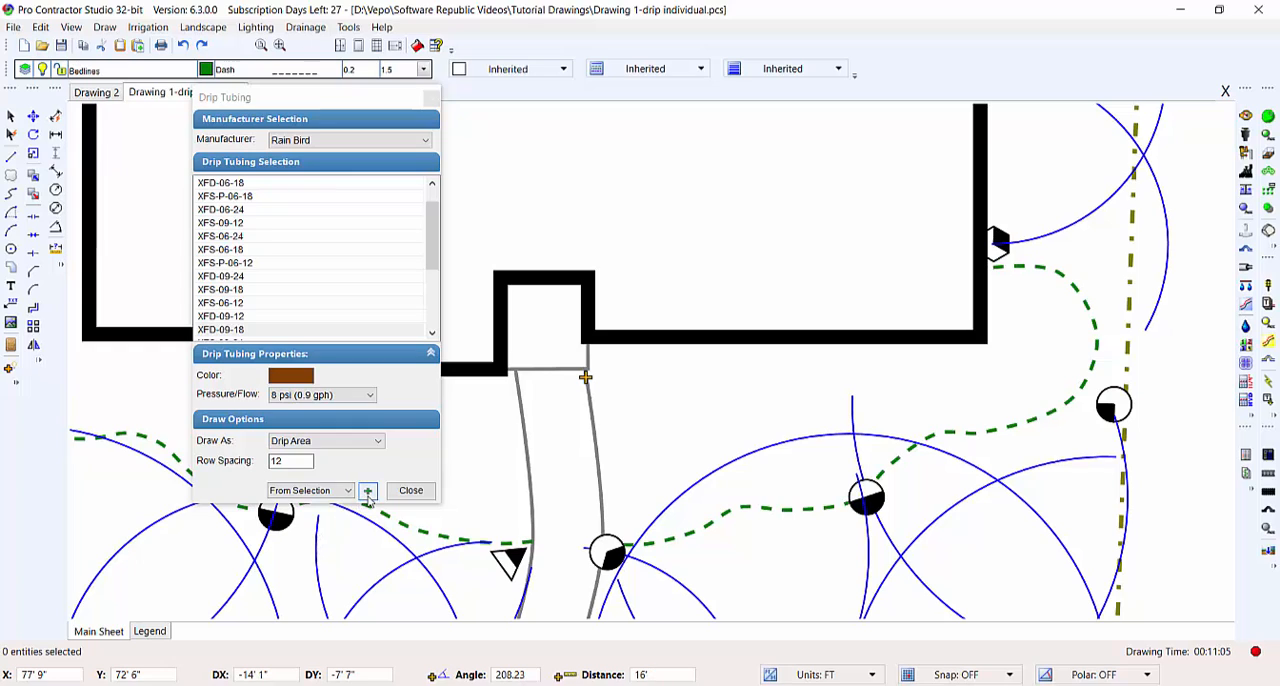
{"action": "left_click", "coordinate": [368, 490]}
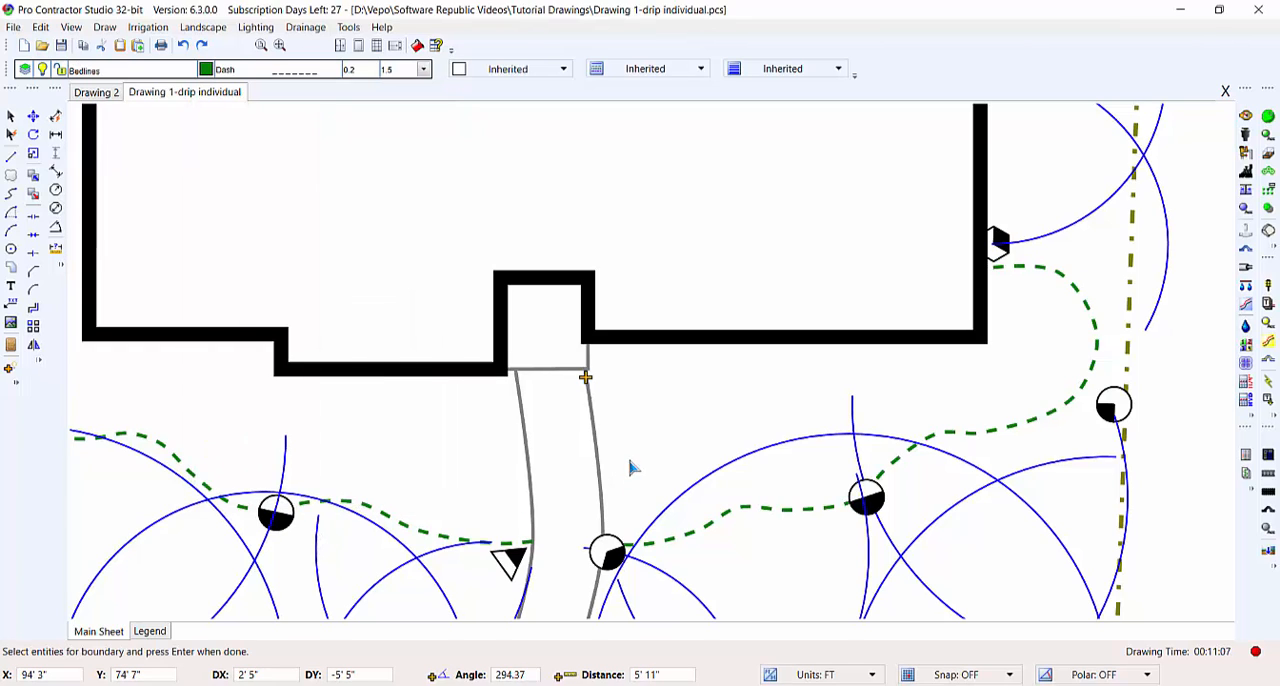
{"action": "left_click", "coordinate": [434, 176]}
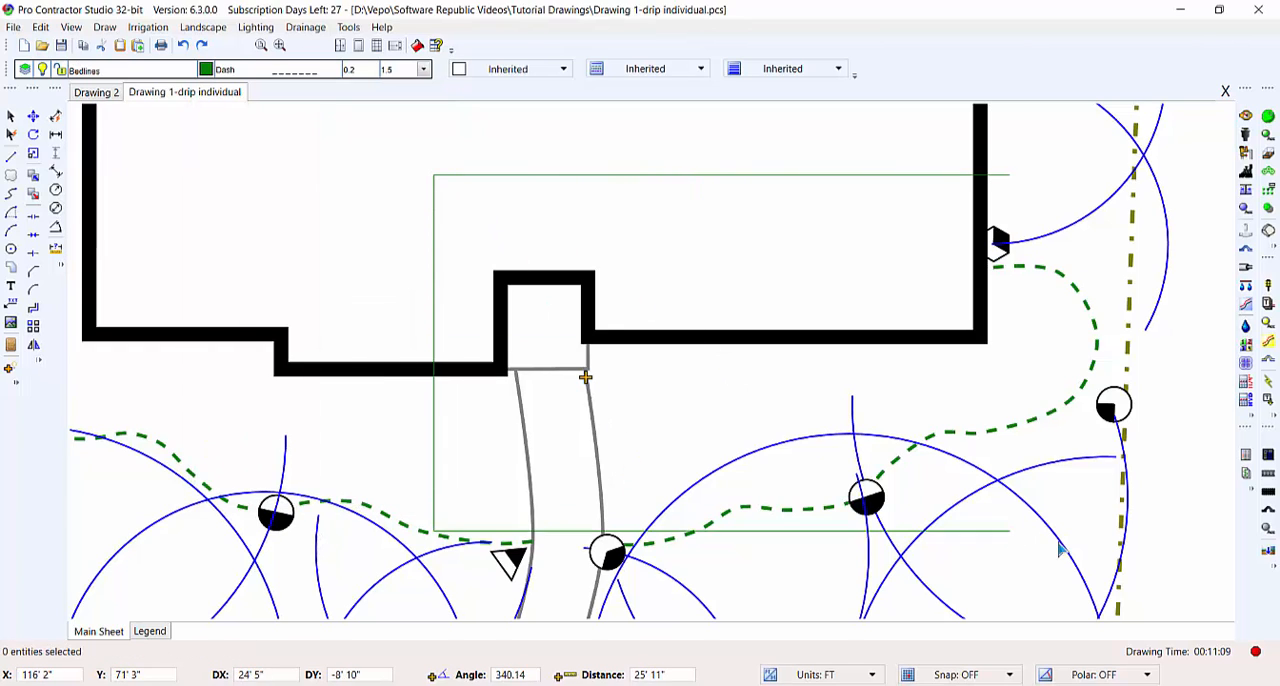
{"action": "left_click", "coordinate": [1131, 565]}
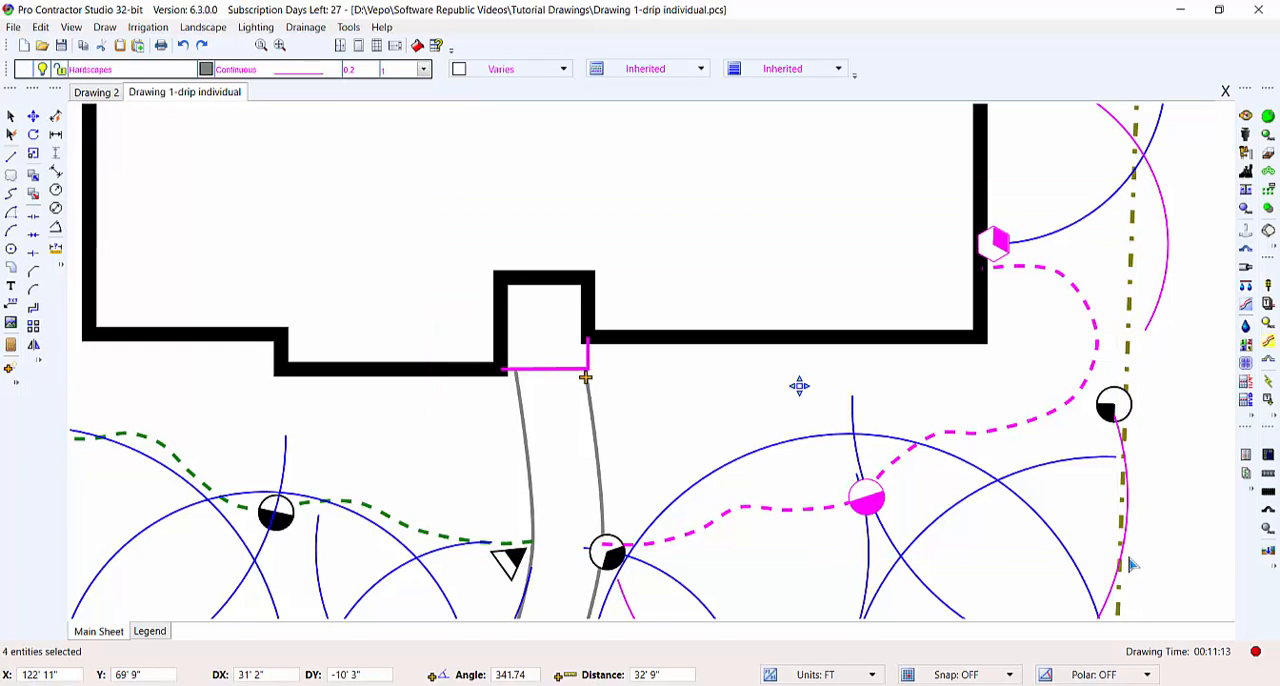
{"action": "left_click", "coordinate": [597, 448]}
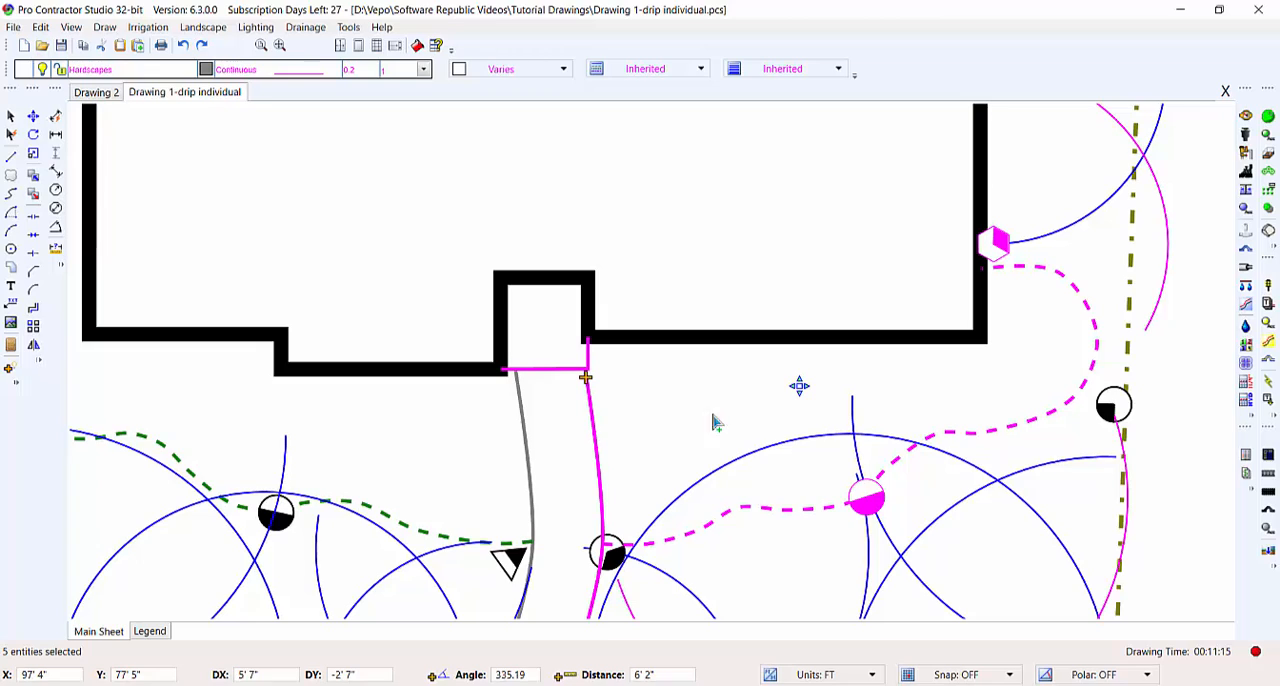
{"action": "left_click", "coordinate": [803, 342]}
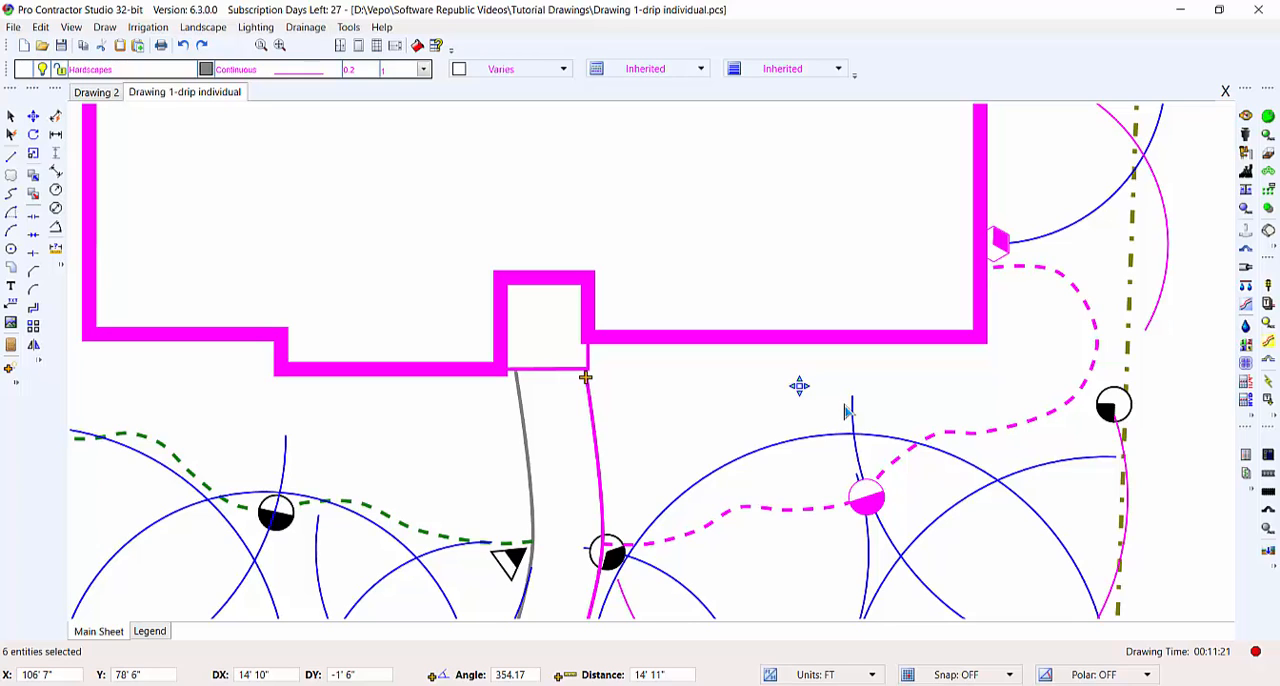
- Generate the drip area from the selected boundary by specifying a point inside the front bed, and delete that area
{"action": "key", "text": "Return"}
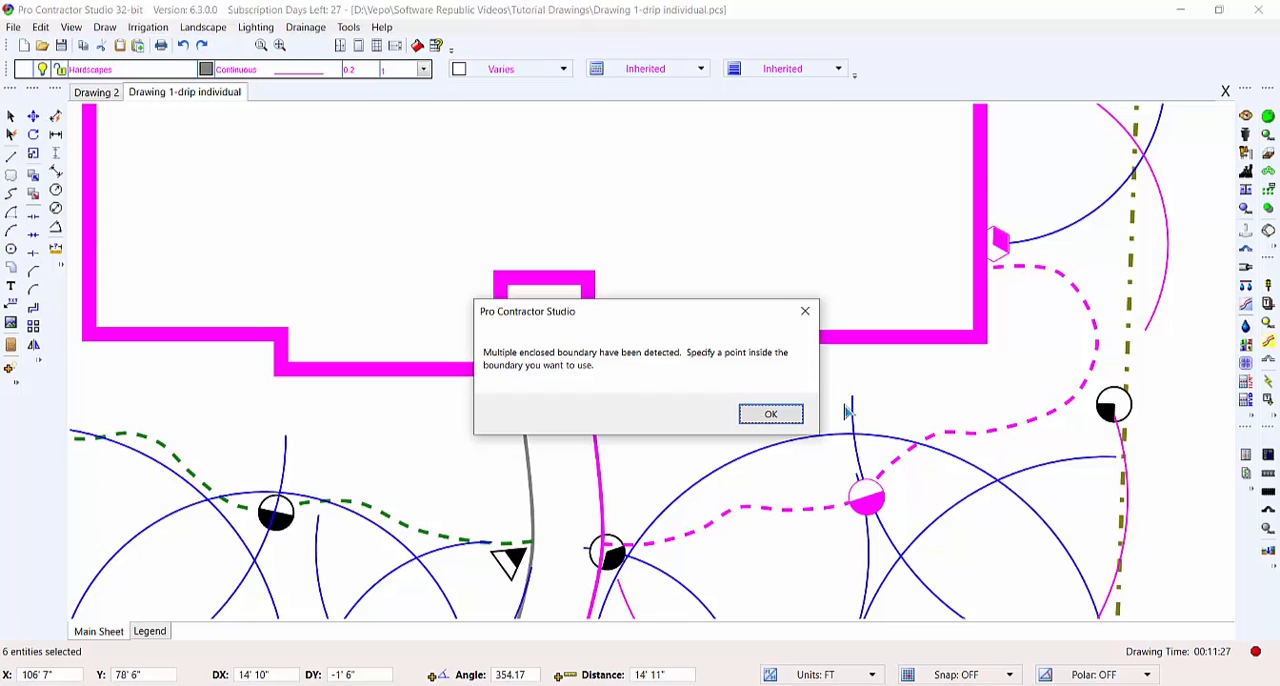
{"action": "left_click", "coordinate": [771, 415]}
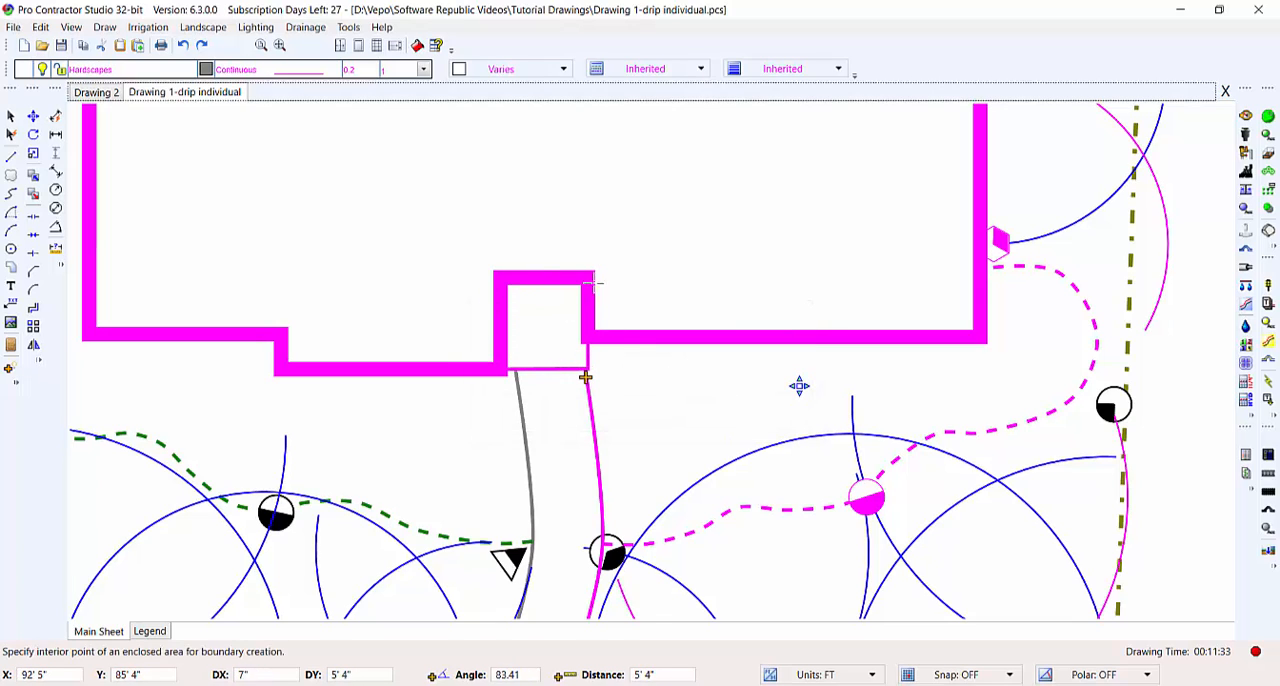
{"action": "left_click", "coordinate": [831, 399]}
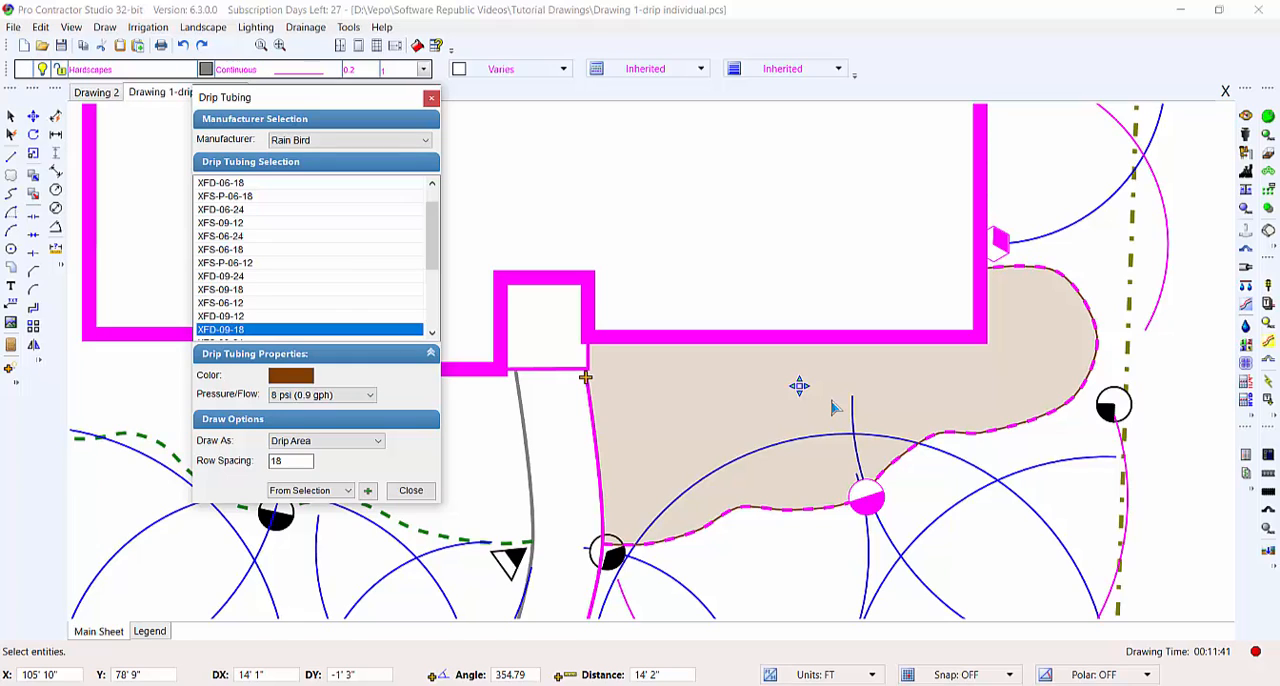
{"action": "left_click", "coordinate": [831, 401]}
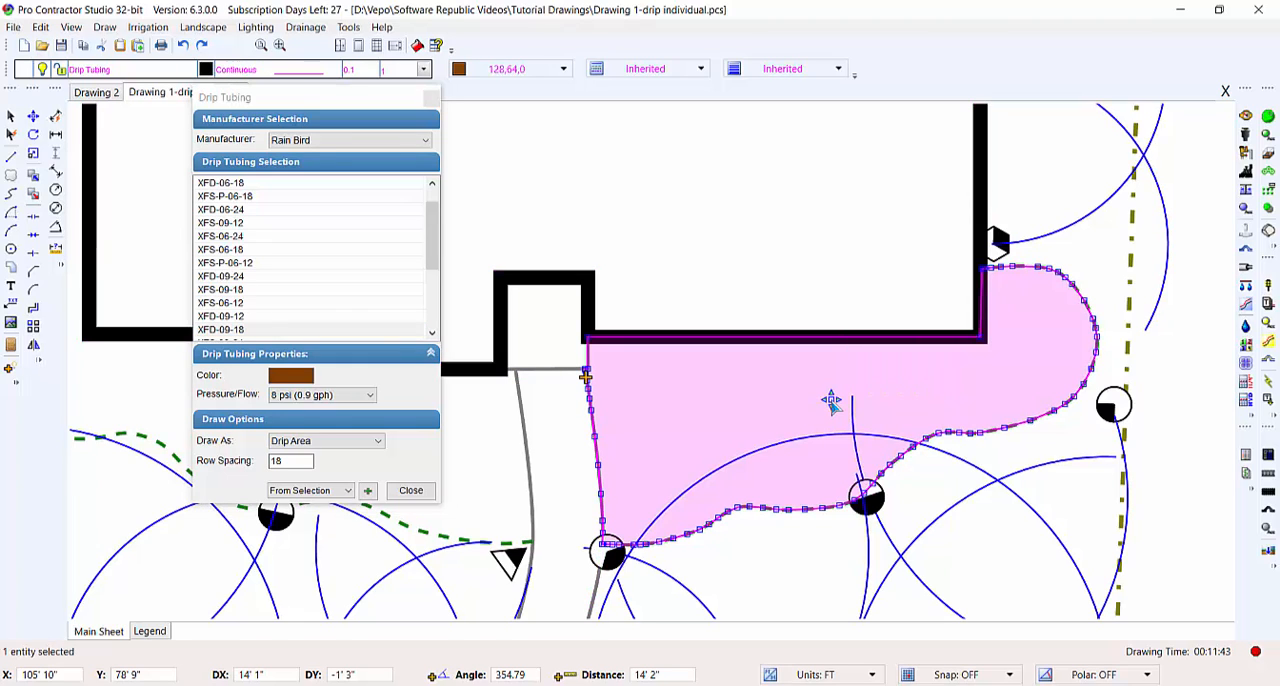
{"action": "key", "text": "Delete"}
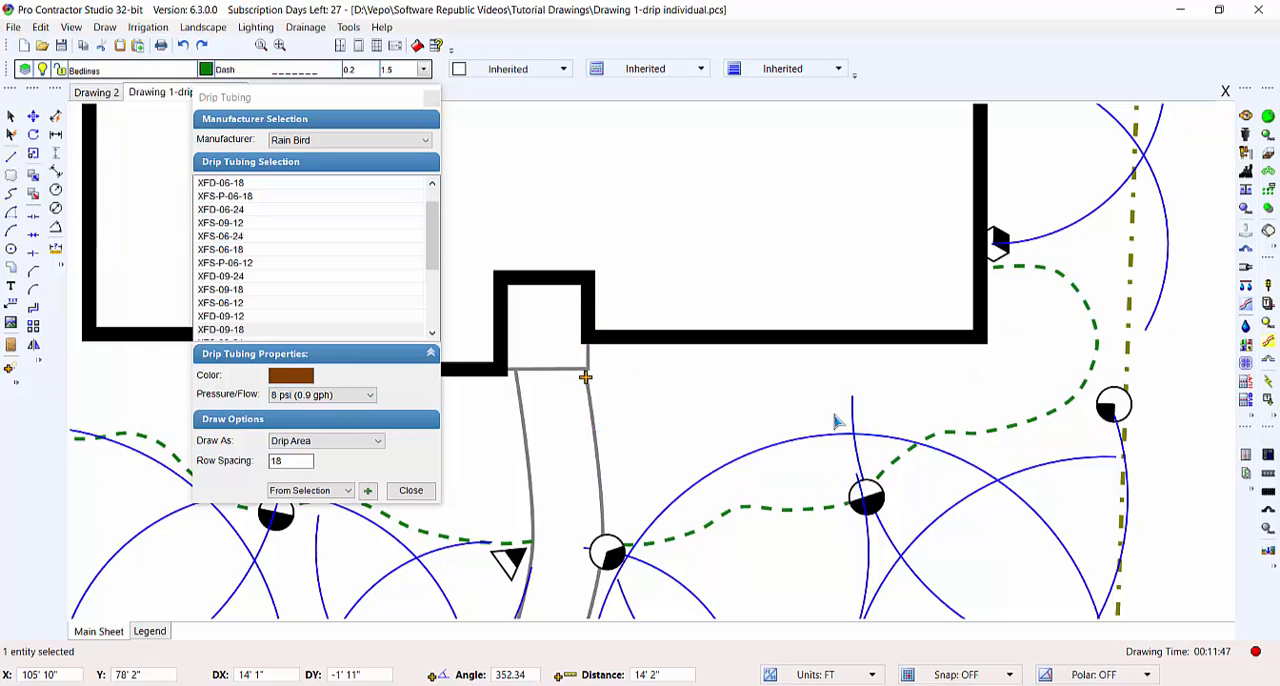
- Create an XFD-09-18 drip area with row spacing 18 using From Point, picking inside the enclosed bed that wraps the house corner beside the entry walk
{"action": "left_click", "coordinate": [343, 491]}
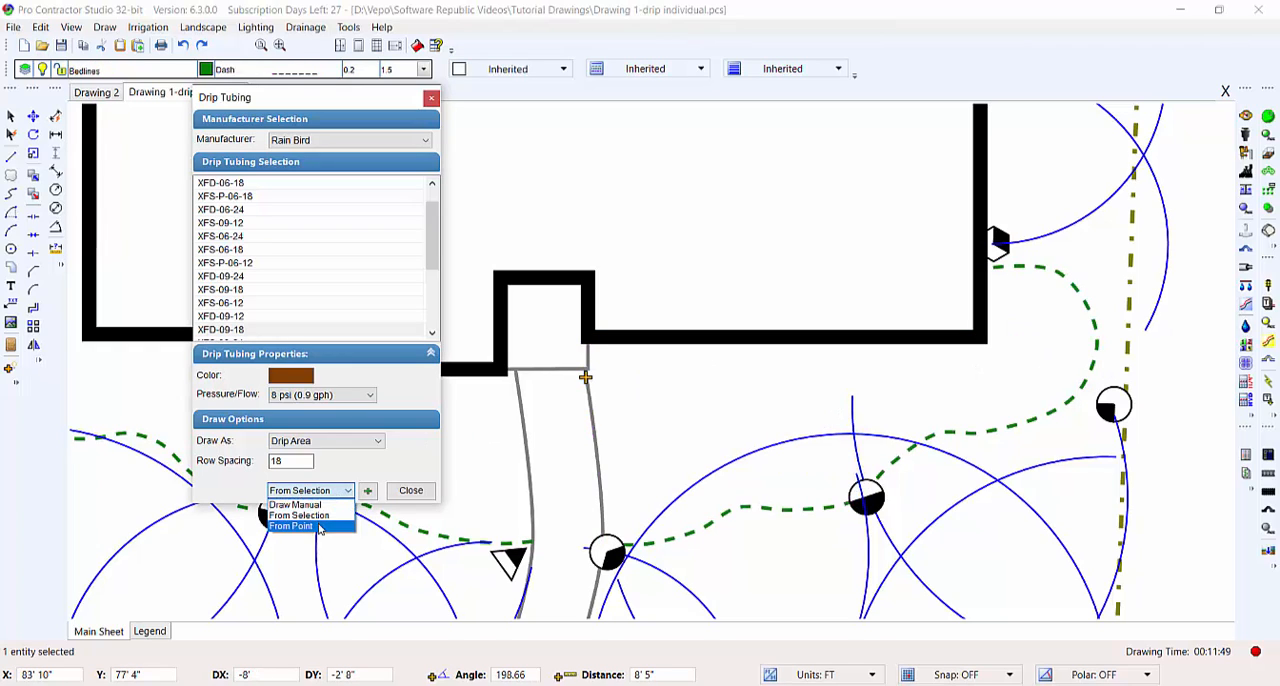
{"action": "left_click", "coordinate": [320, 528]}
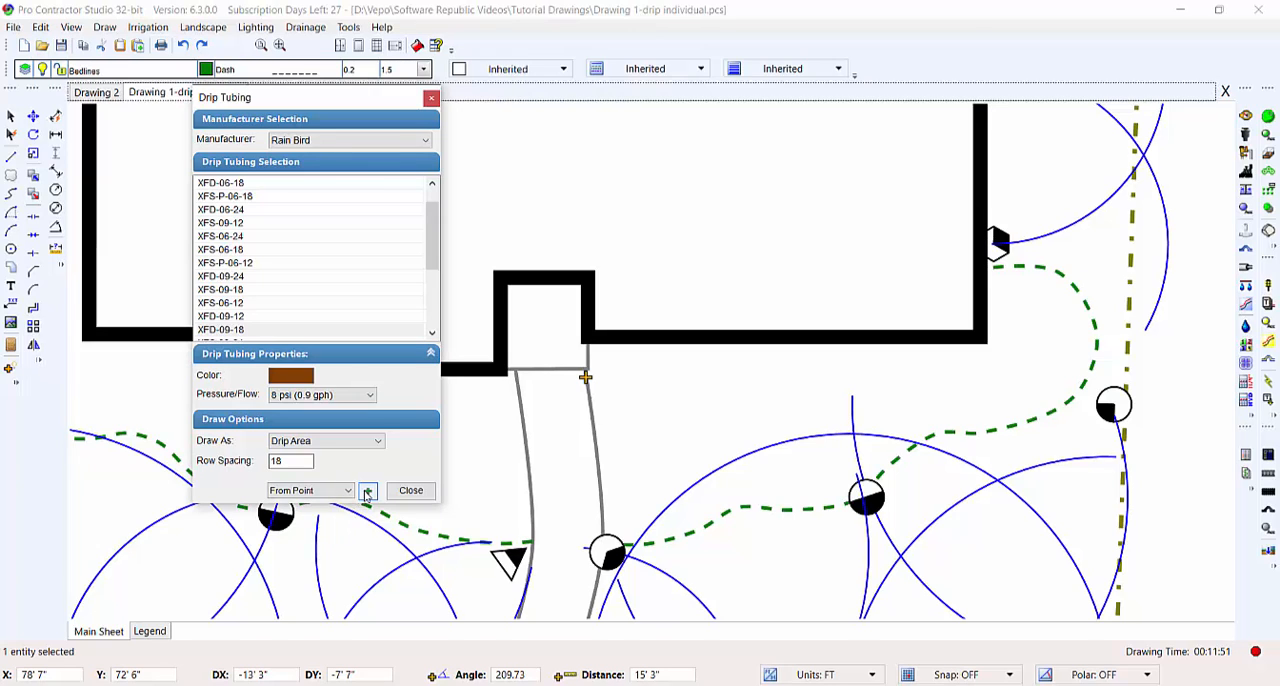
{"action": "left_click", "coordinate": [294, 461]}
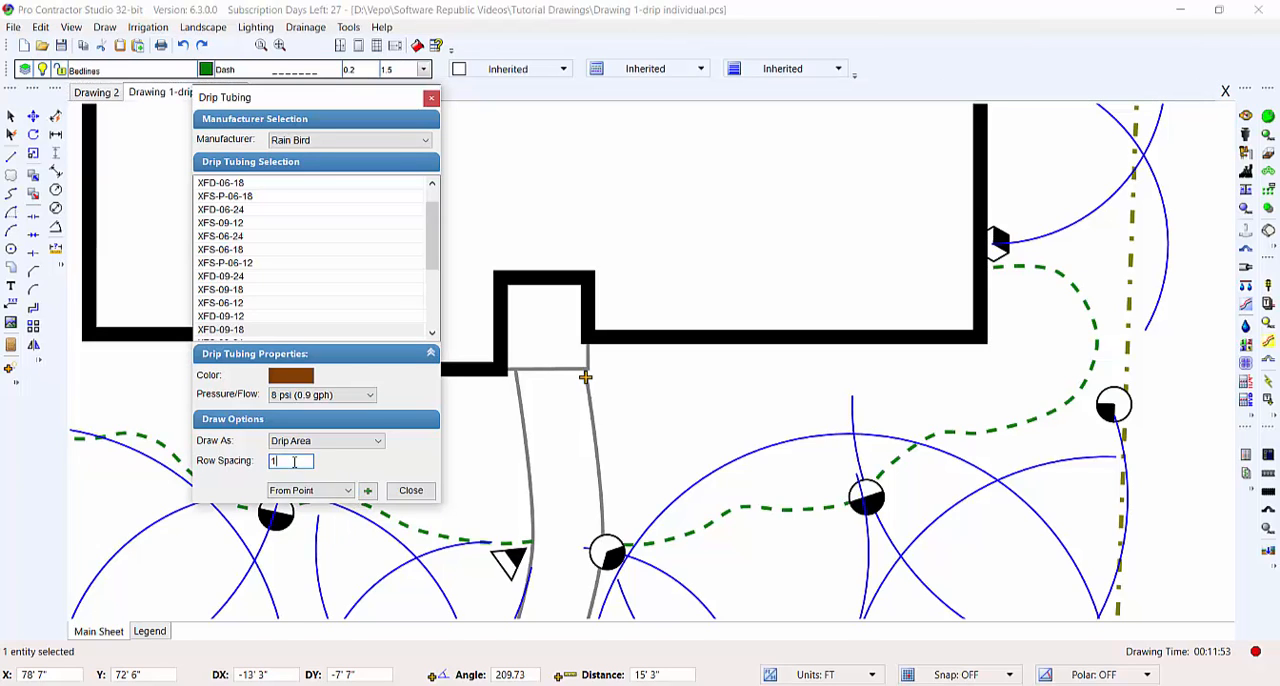
{"action": "left_click", "coordinate": [367, 490]}
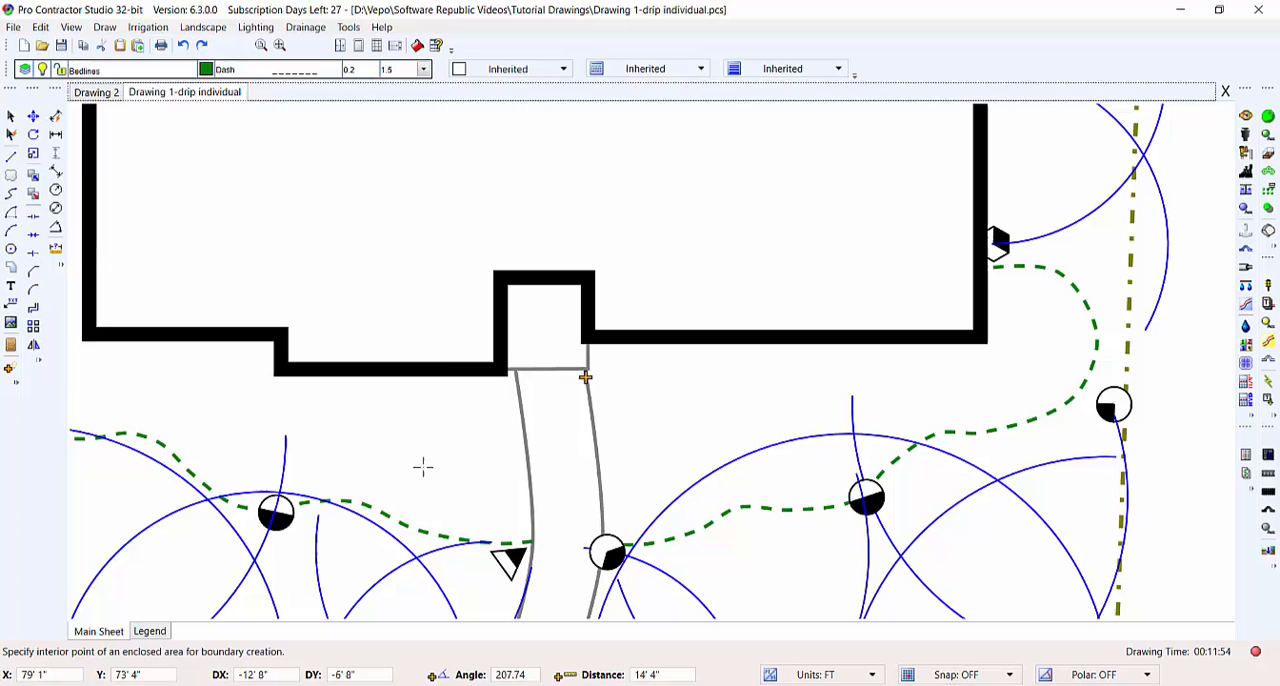
{"action": "left_click", "coordinate": [377, 437]}
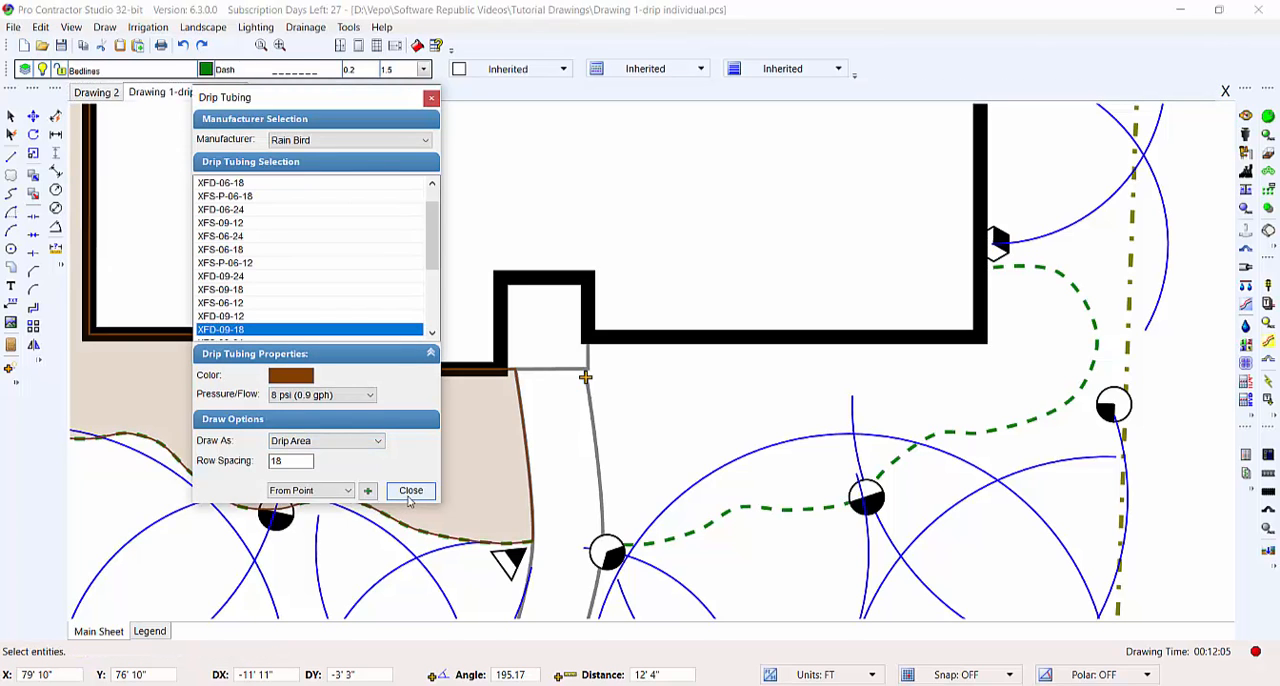
{"action": "mouse_move", "coordinate": [535, 506]}
{"action": "middle_mouse_down"}
{"action": "mouse_move", "coordinate": [655, 514]}
{"action": "mouse_move", "coordinate": [742, 502]}
{"action": "middle_mouse_up"}
{"action": "scroll", "coordinate": [640, 478], "scroll_direction": "down", "scroll_amount": 2}
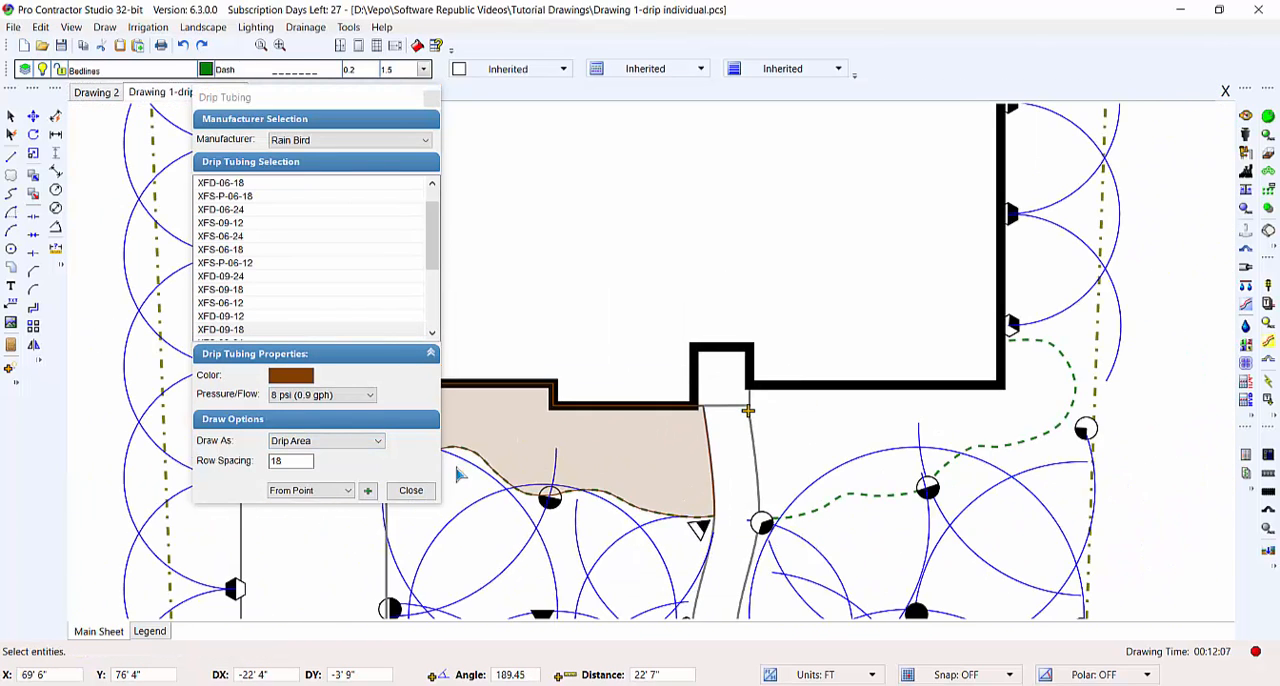
{"action": "left_click", "coordinate": [426, 489]}
- Review the new drip area's tubing properties, including its length and total flow, and deselect the area
{"action": "middle_click_drag", "start_coordinate": [623, 434], "coordinate": [614, 518]}
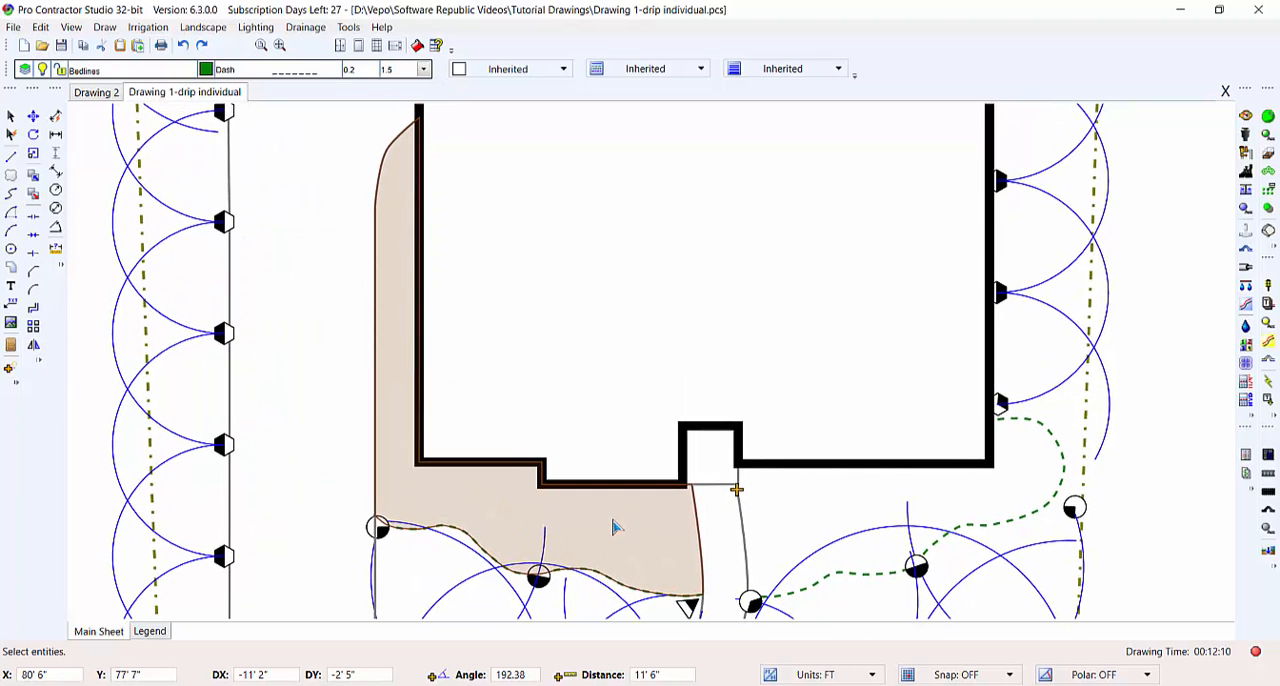
{"action": "left_click", "coordinate": [614, 527]}
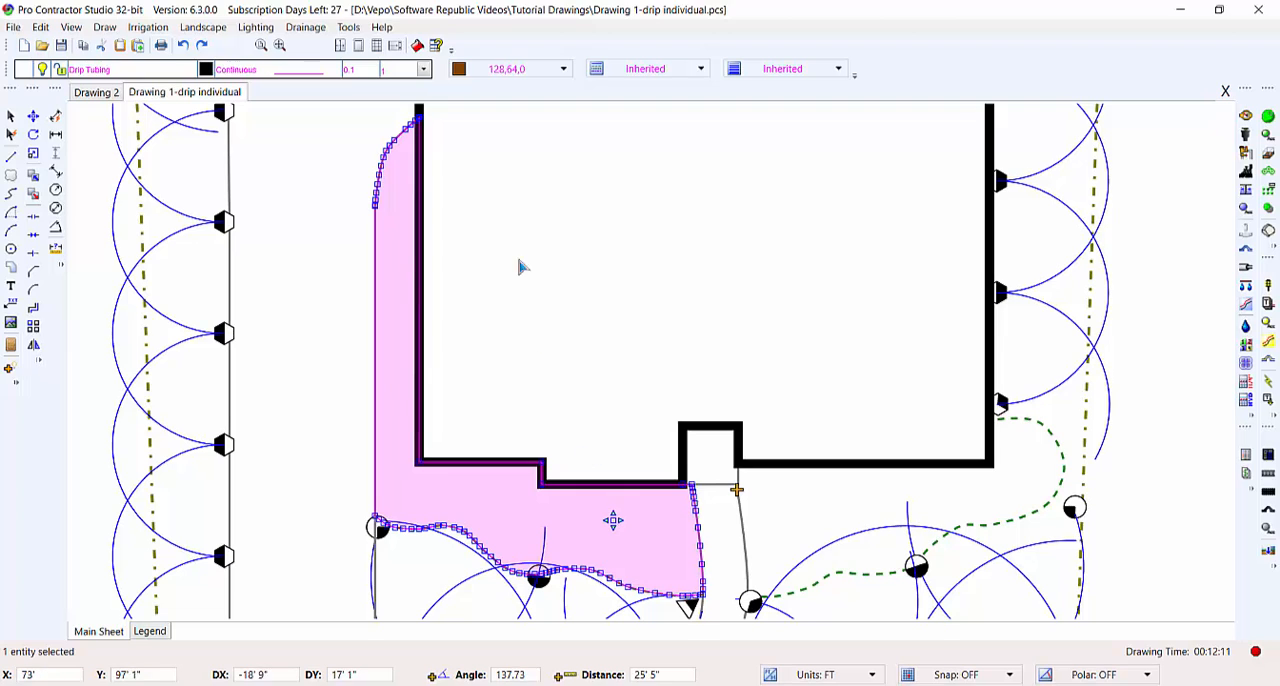
{"action": "left_click", "coordinate": [436, 46]}
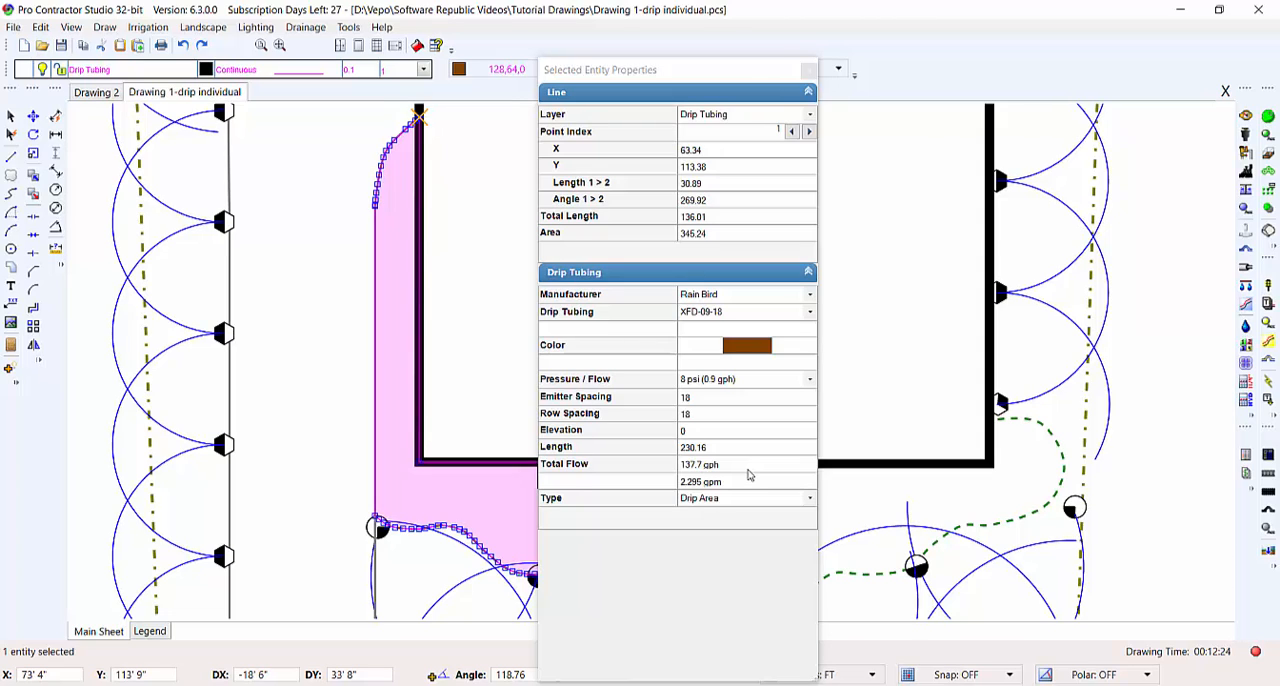
{"action": "left_click", "coordinate": [808, 70]}
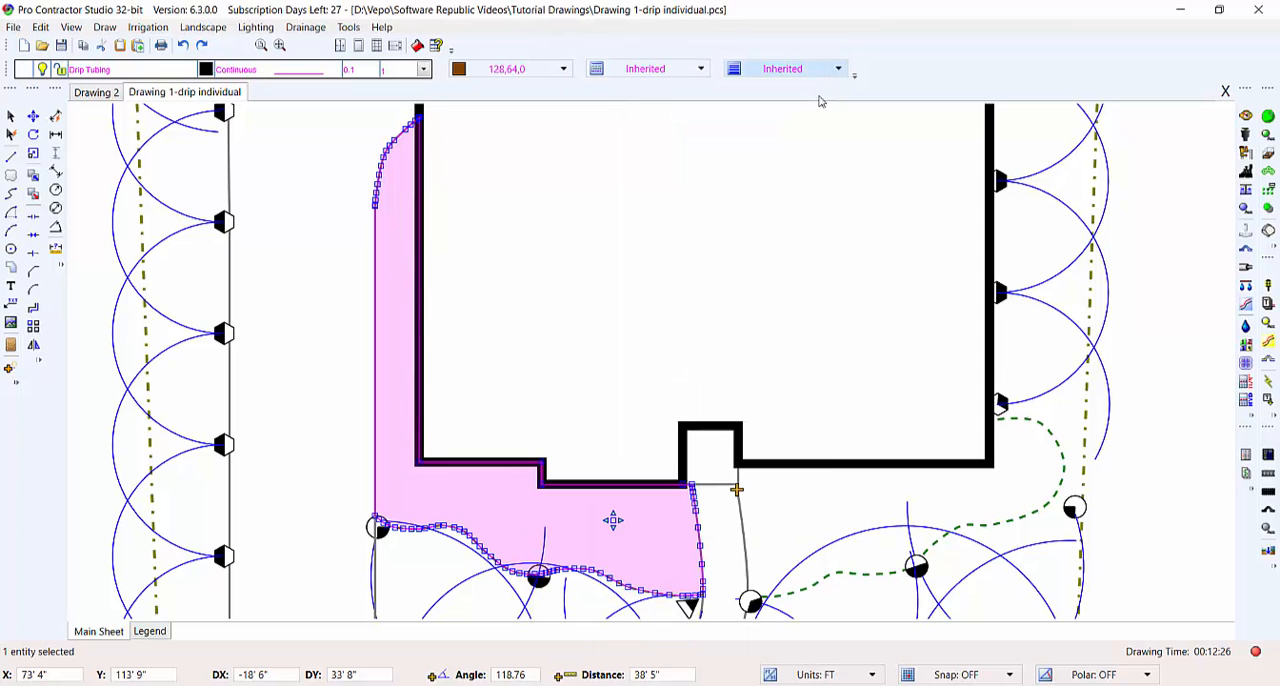
{"action": "left_click", "coordinate": [731, 514]}
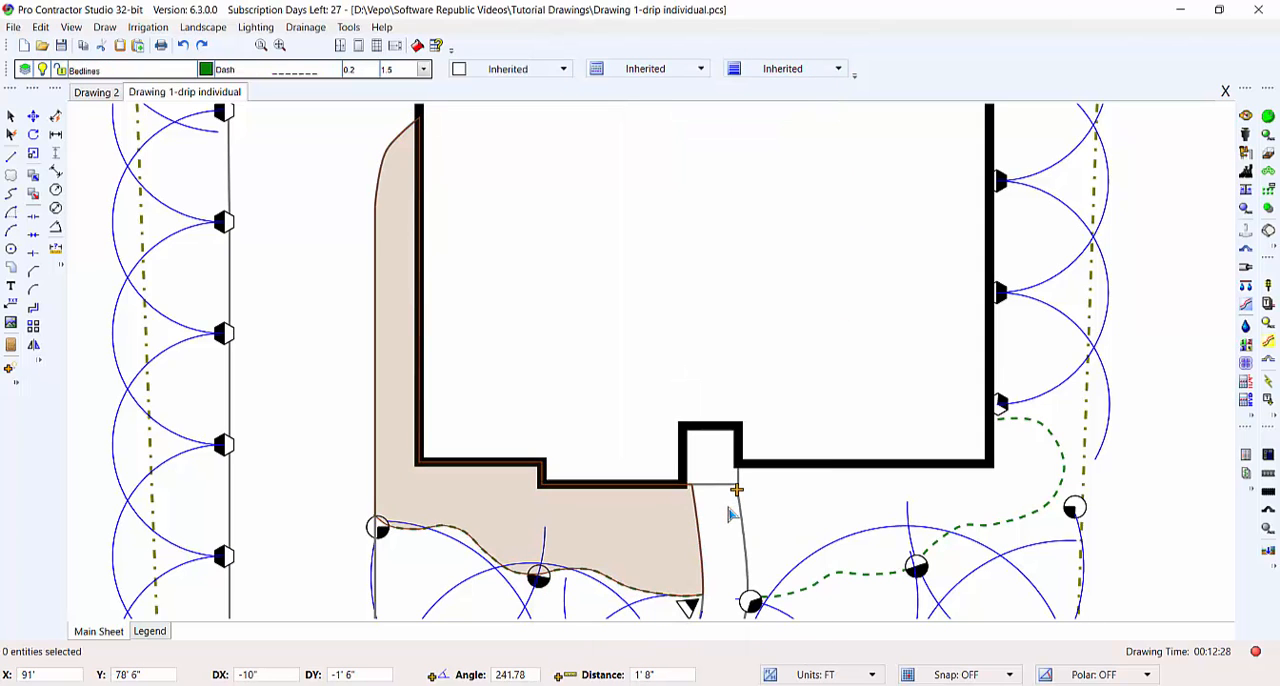